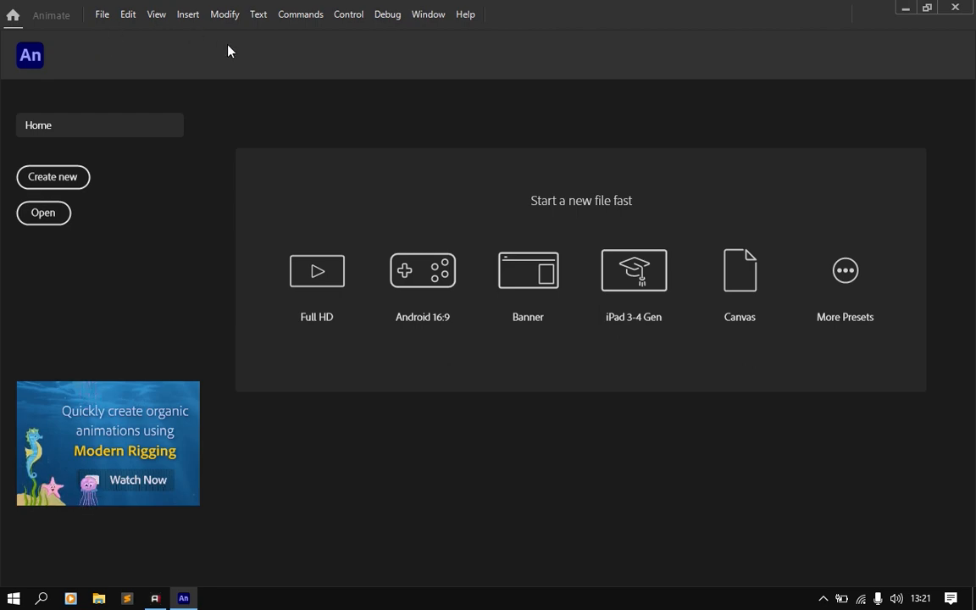
click(100, 15)
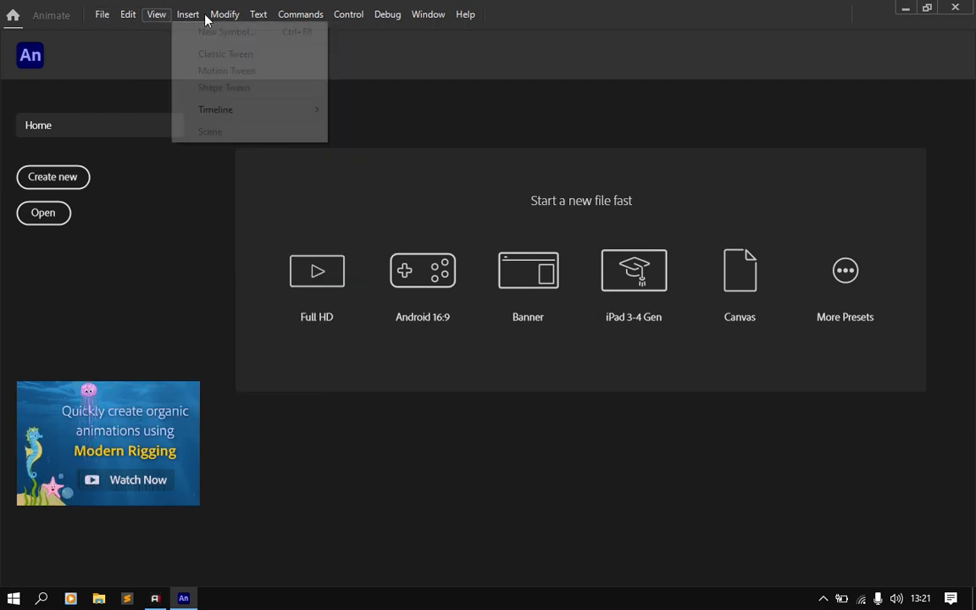
mouse_move(346, 32)
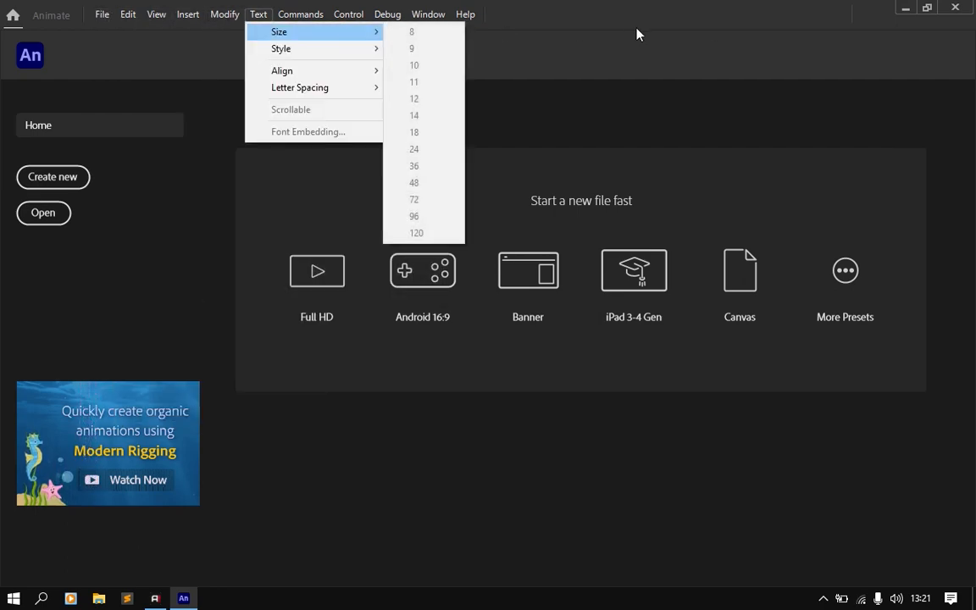
click(587, 40)
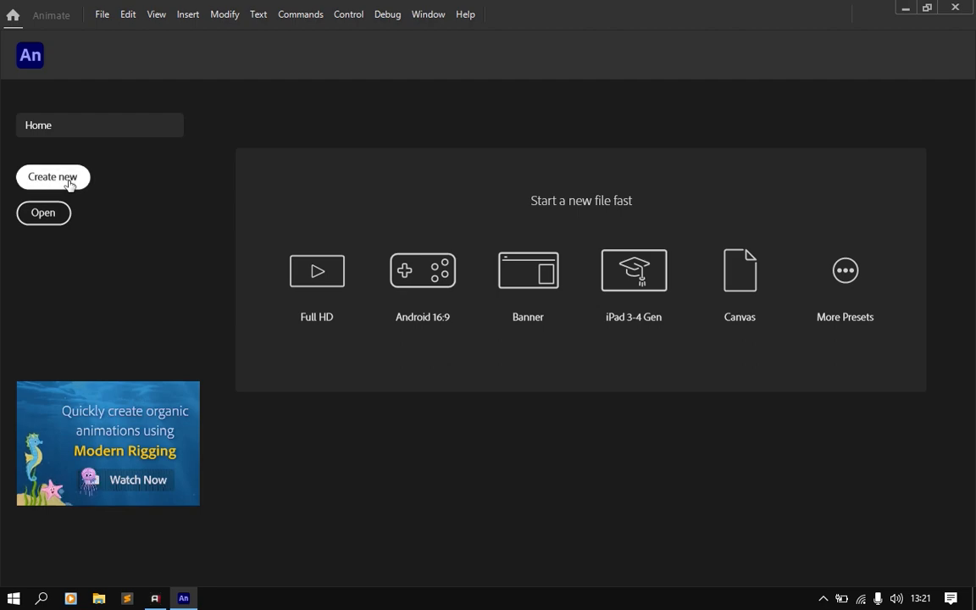
Step: Start a new document and bring up the Character Animation presets
click(104, 19)
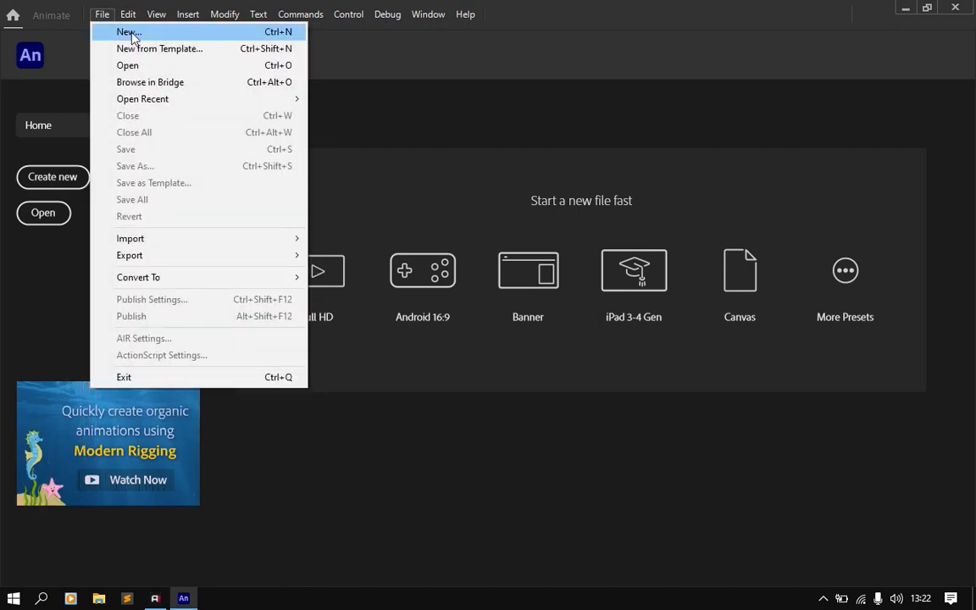
click(131, 34)
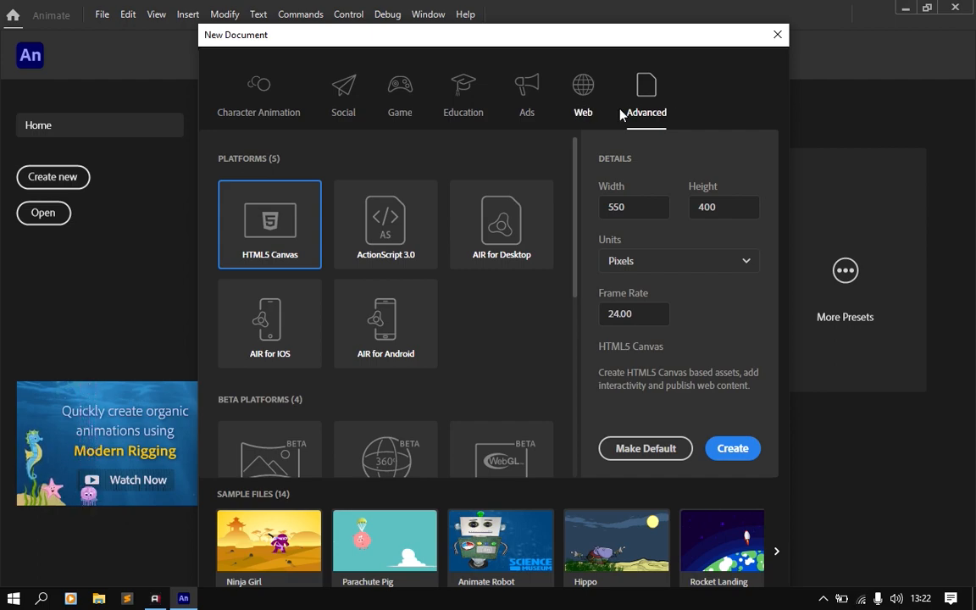
click(268, 97)
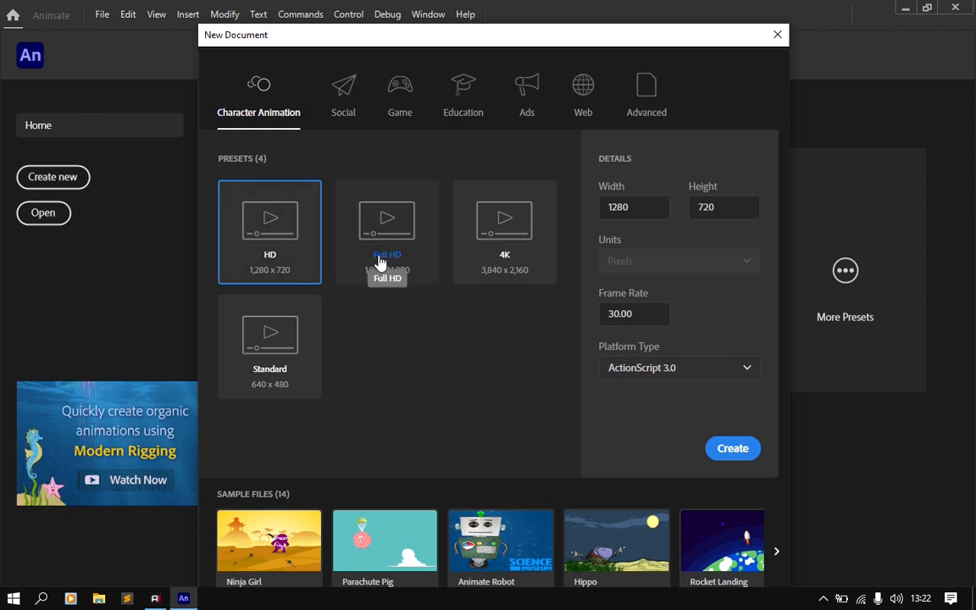
Step: Look through the new-document presets offered for Social, Game and Education
click(347, 106)
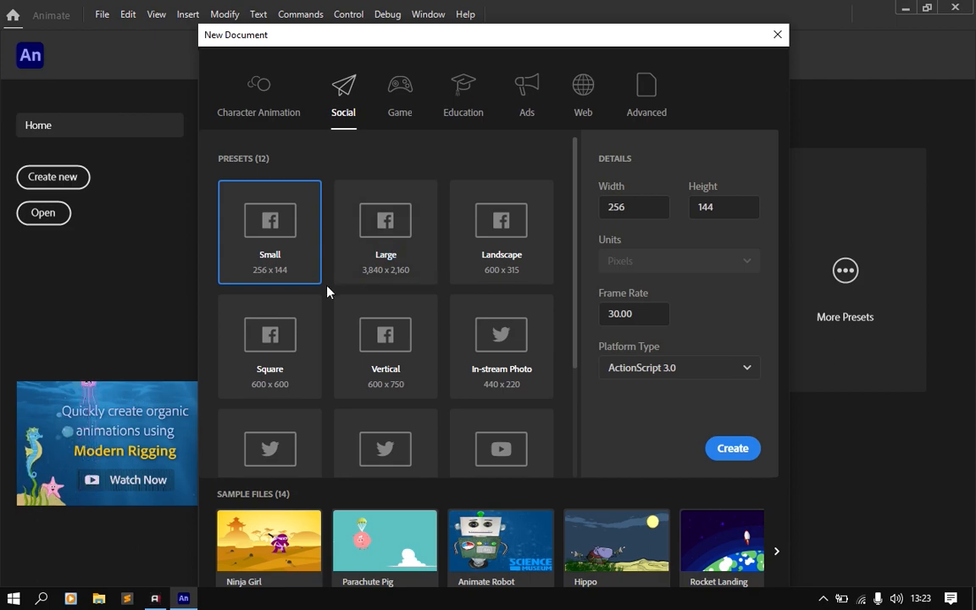
scroll(325, 291, down, 2)
scroll(322, 292, up, 2)
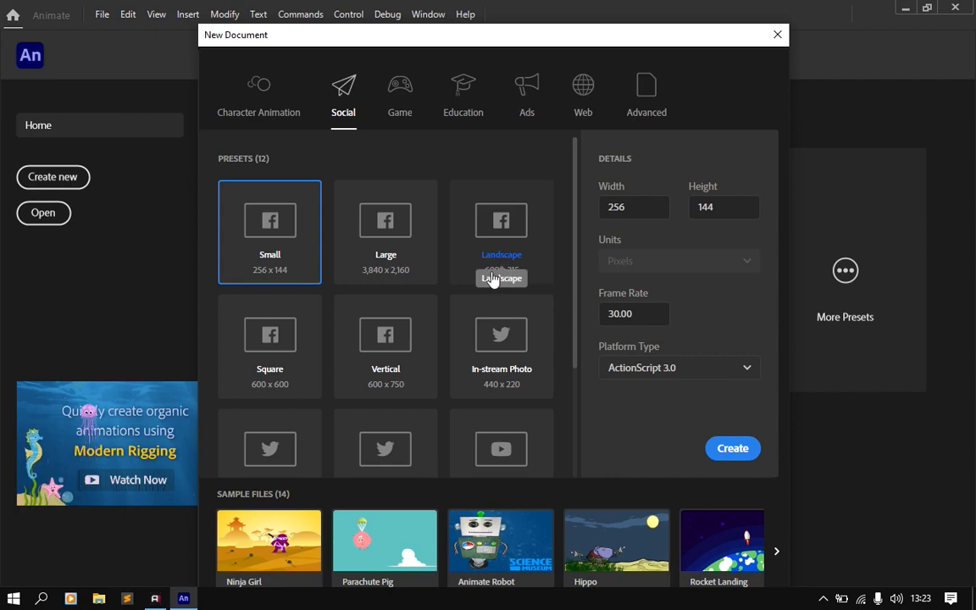
scroll(494, 301, down, 3)
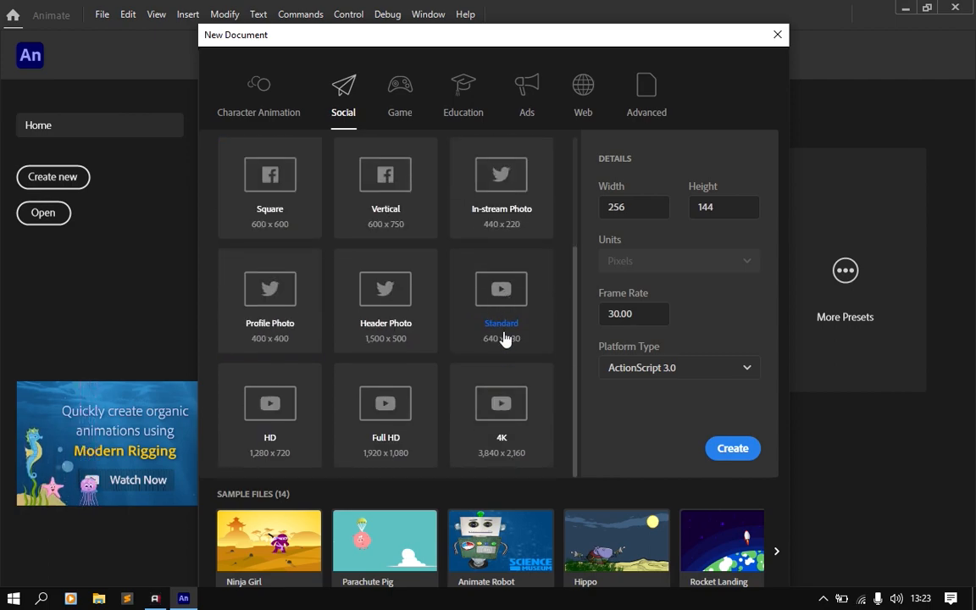
scroll(561, 352, up, 3)
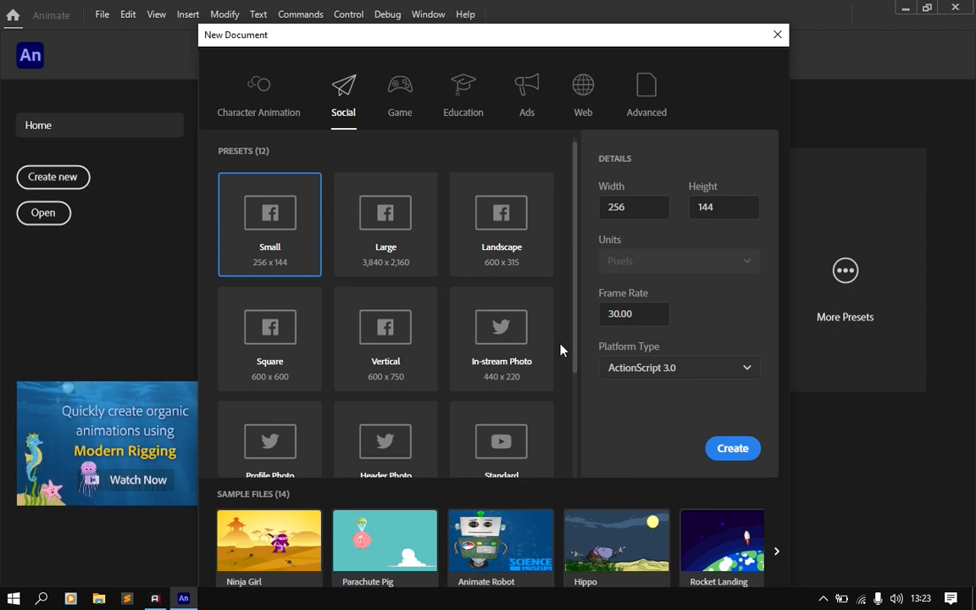
click(402, 105)
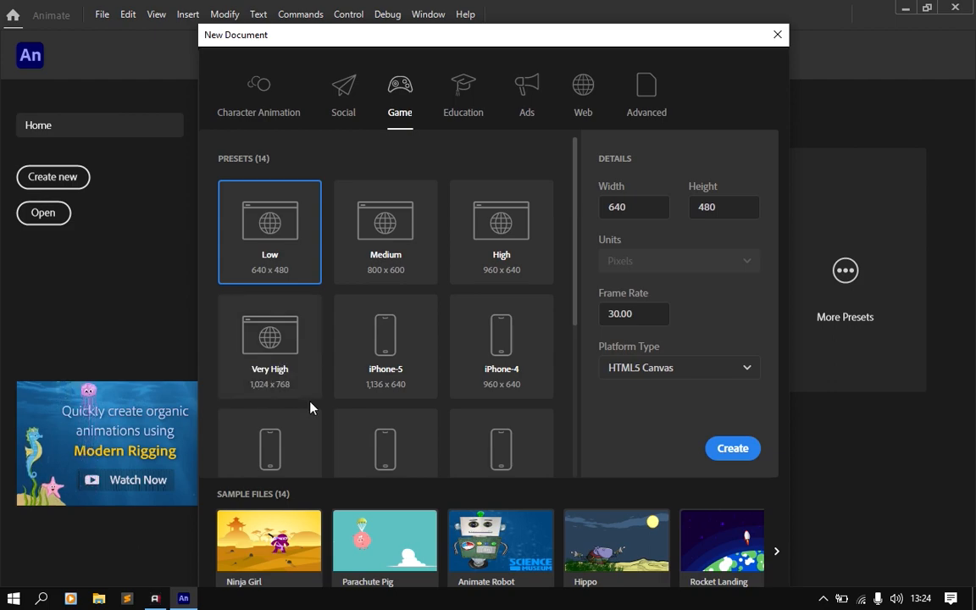
scroll(416, 362, down, 2)
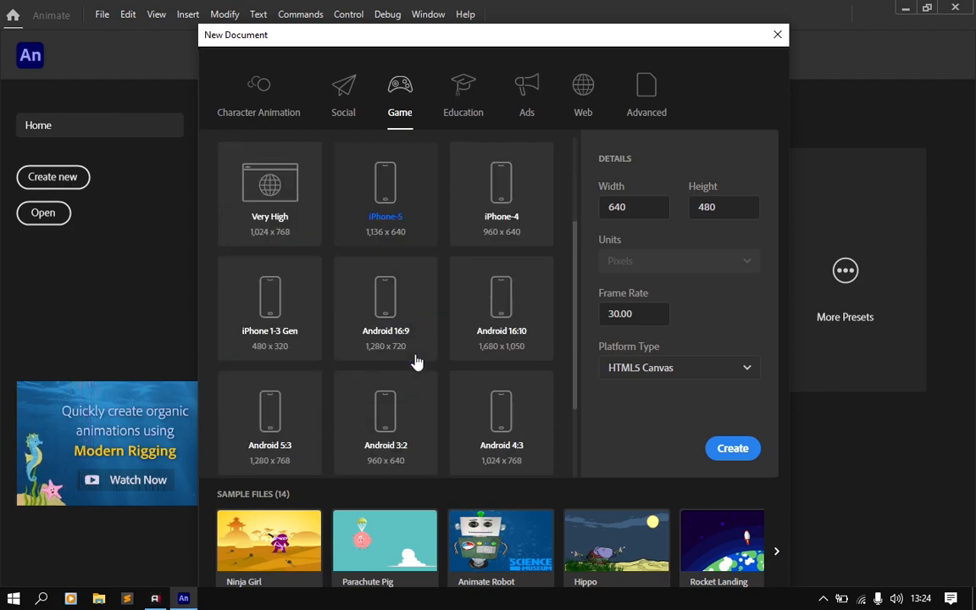
scroll(416, 362, down, 2)
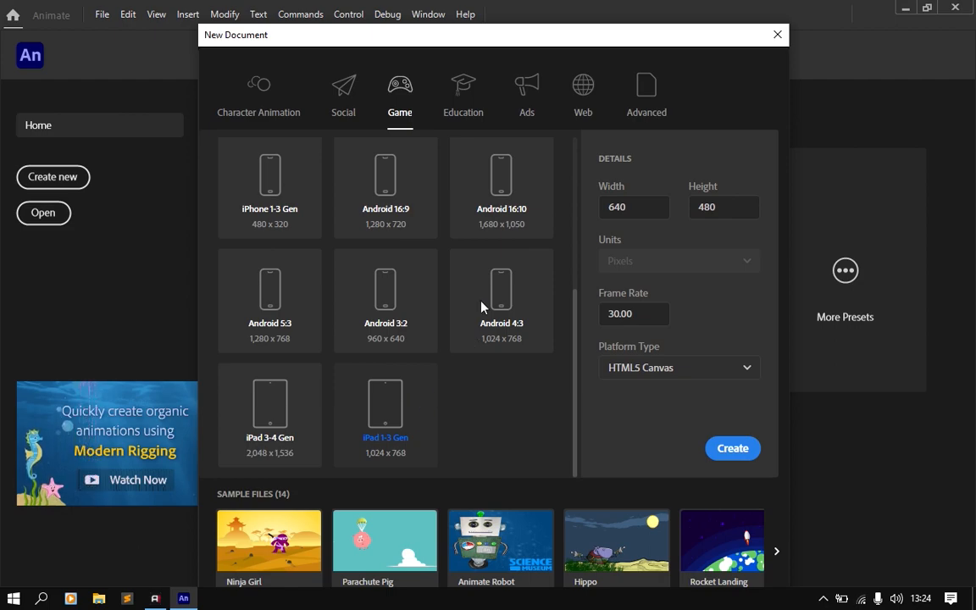
click(466, 114)
scroll(443, 179, down, 3)
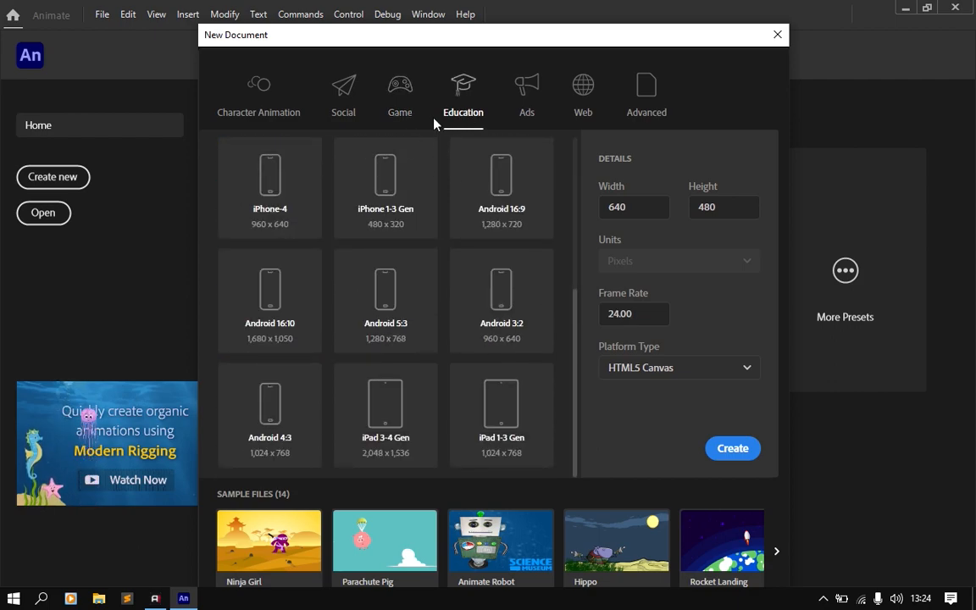
Step: Examine the document sizes in the Ads and Web preset categories
click(536, 113)
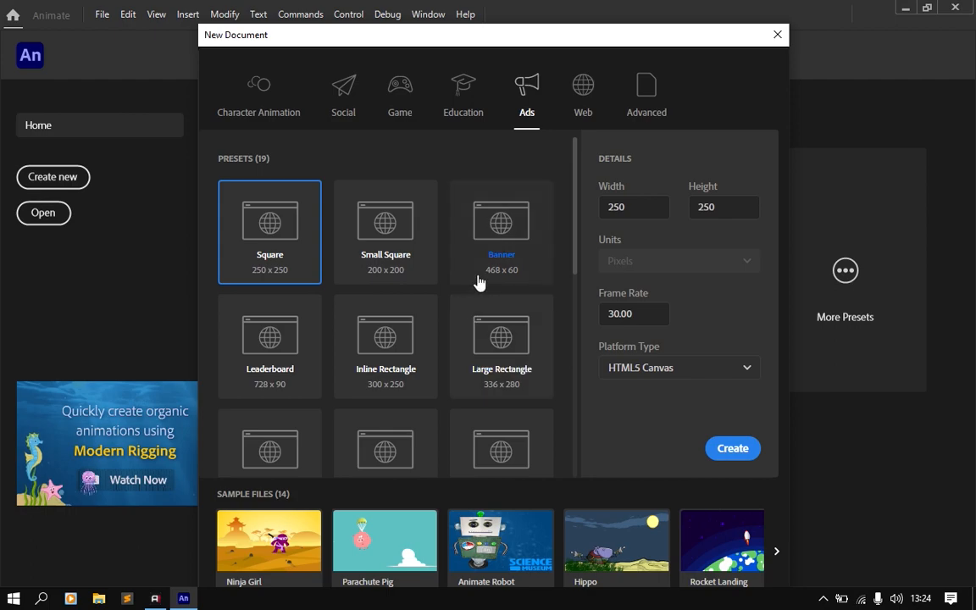
scroll(480, 281, down, 4)
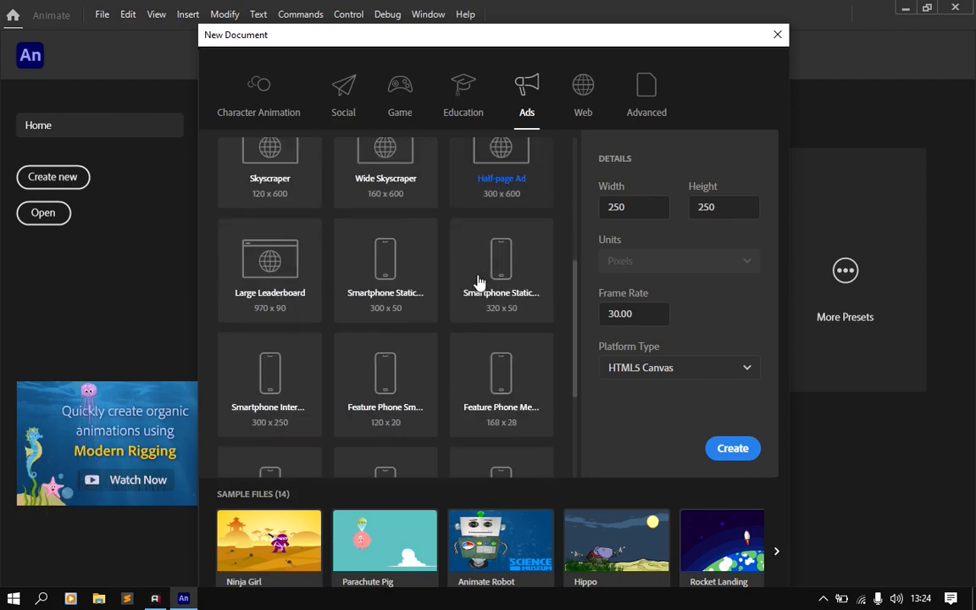
scroll(480, 280, up, 2)
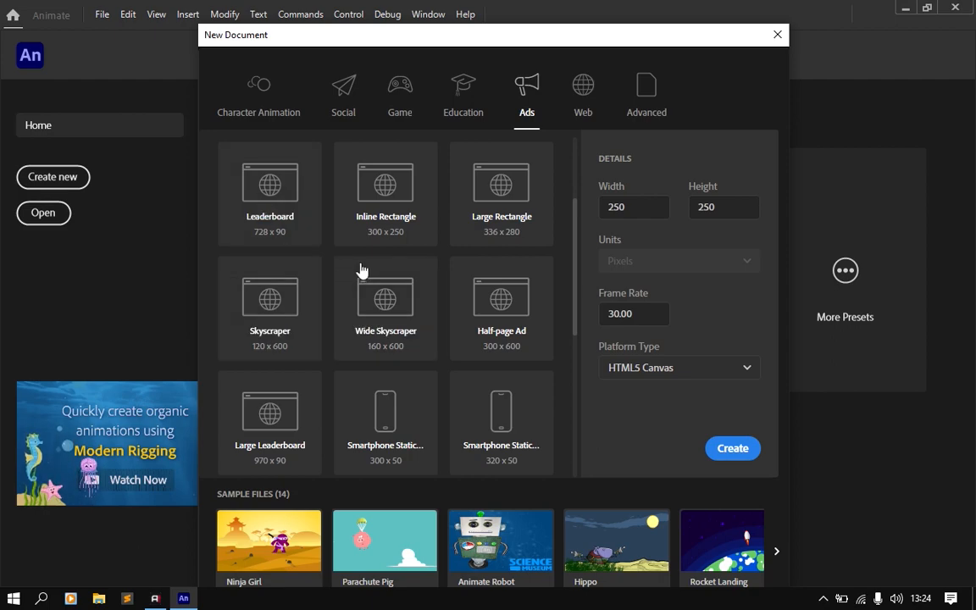
scroll(390, 271, down, 3)
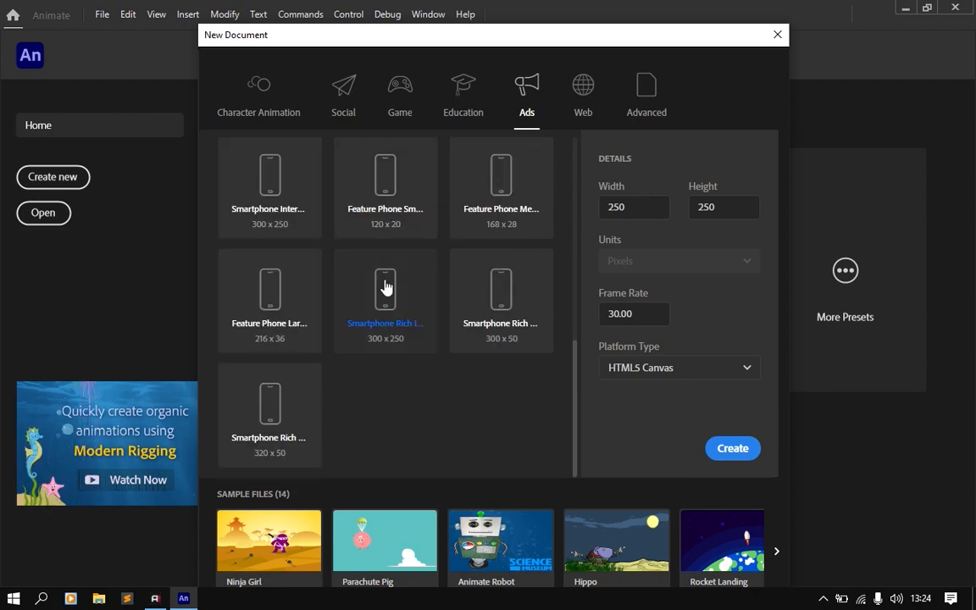
scroll(388, 284, up, 2)
scroll(386, 286, down, 1)
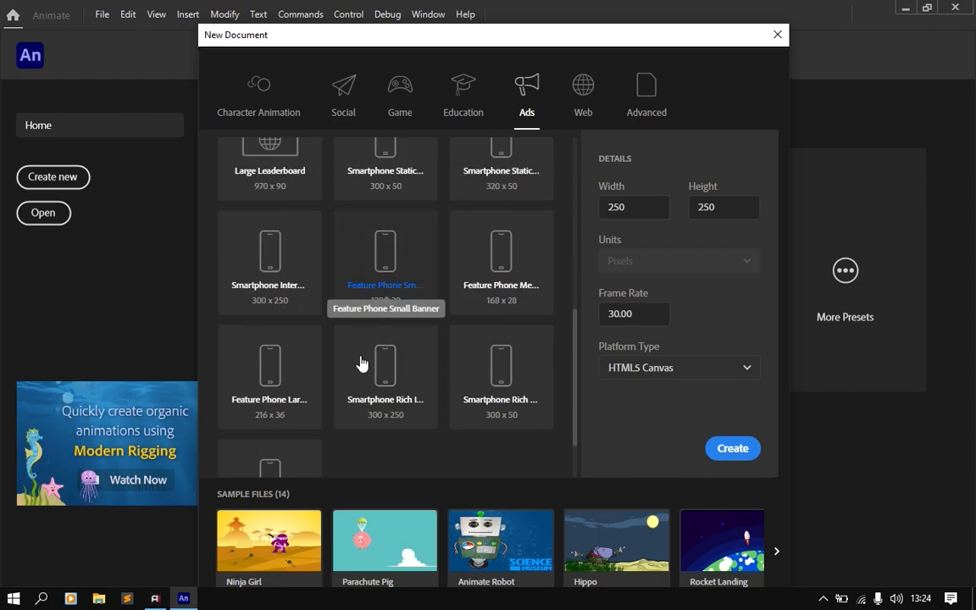
scroll(461, 353, up, 5)
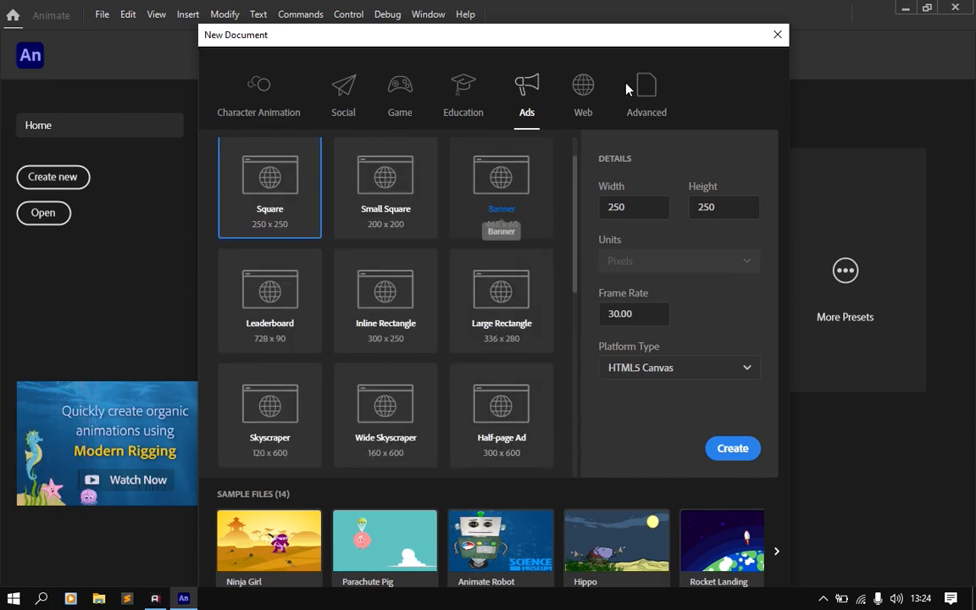
click(579, 94)
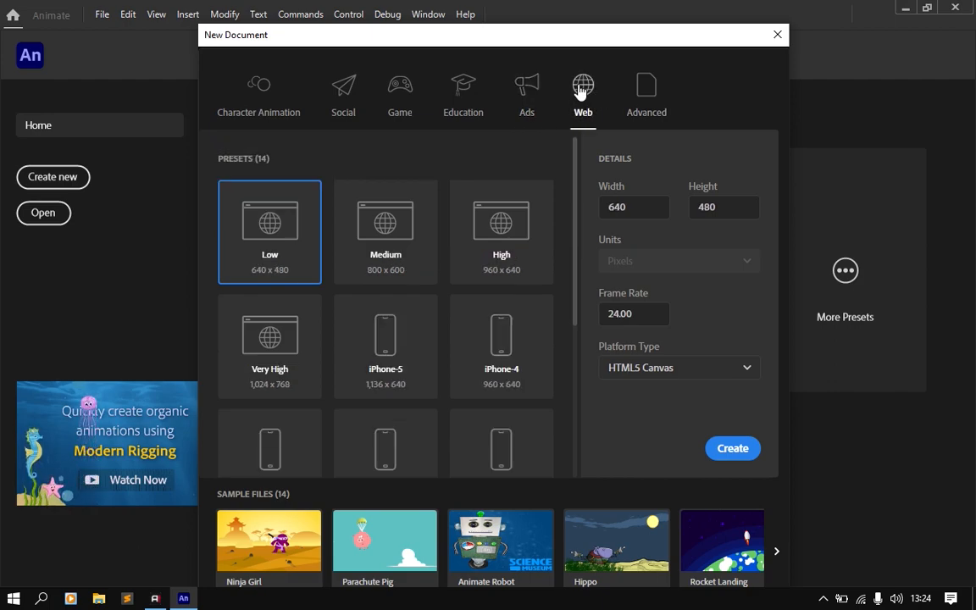
scroll(458, 258, down, 3)
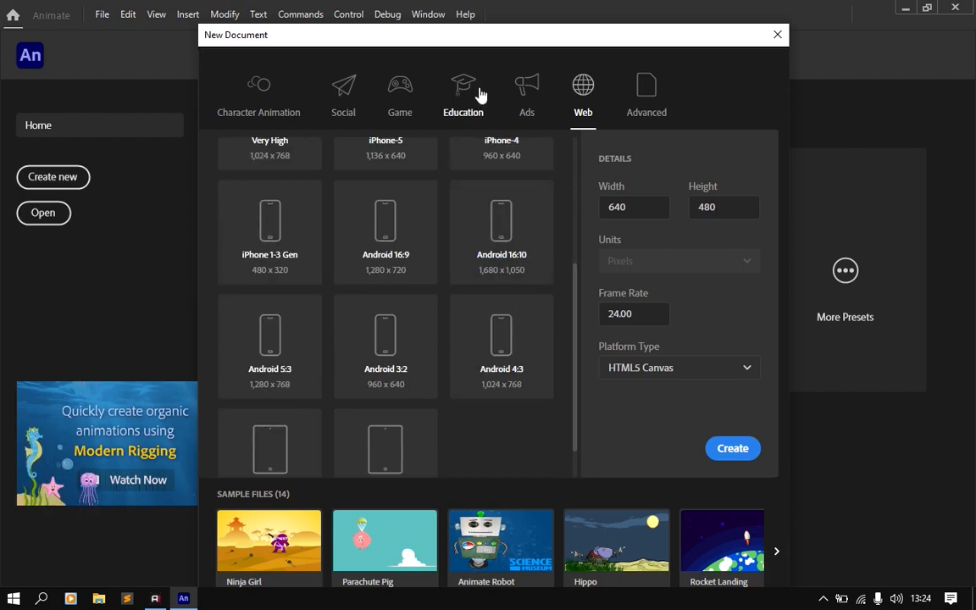
scroll(461, 227, up, 3)
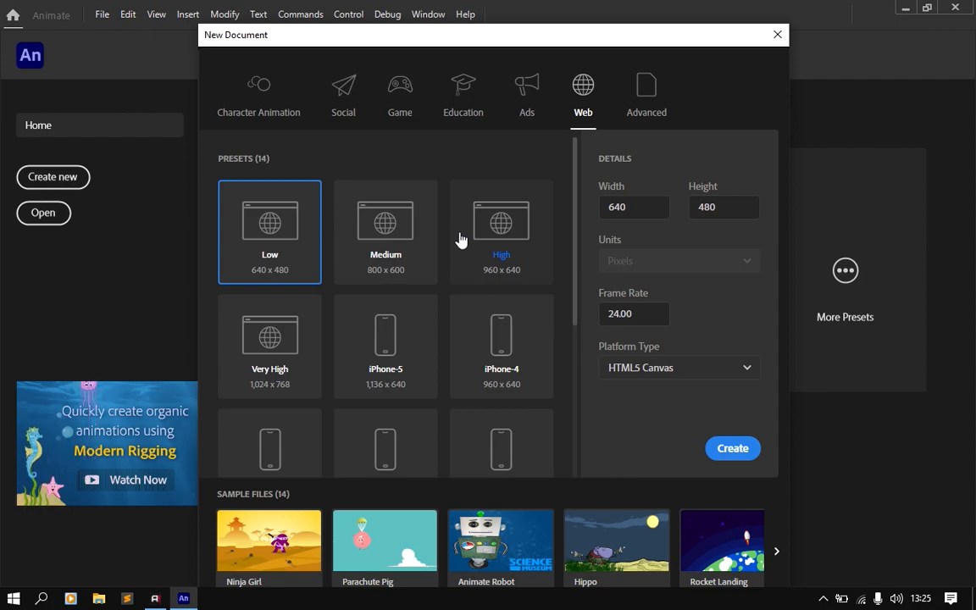
Step: Review the Advanced category's platforms, beta platforms and script file types
click(640, 99)
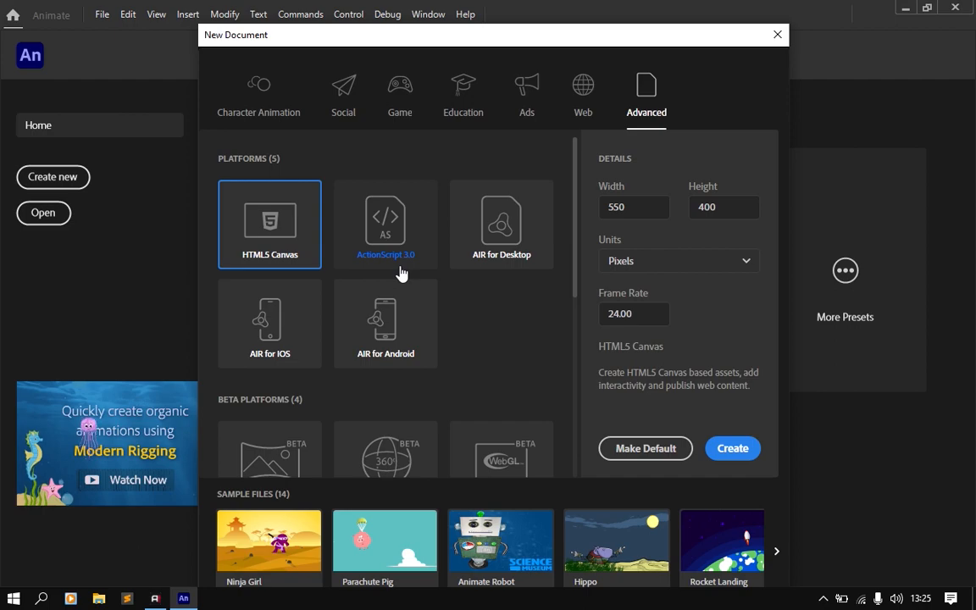
scroll(491, 260, down, 4)
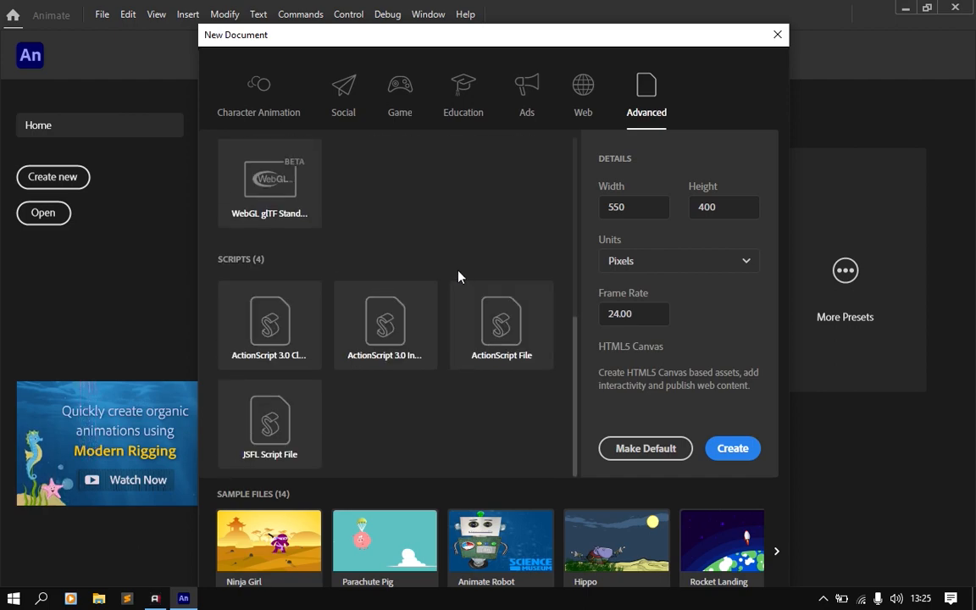
scroll(458, 277, up, 2)
scroll(456, 277, up, 2)
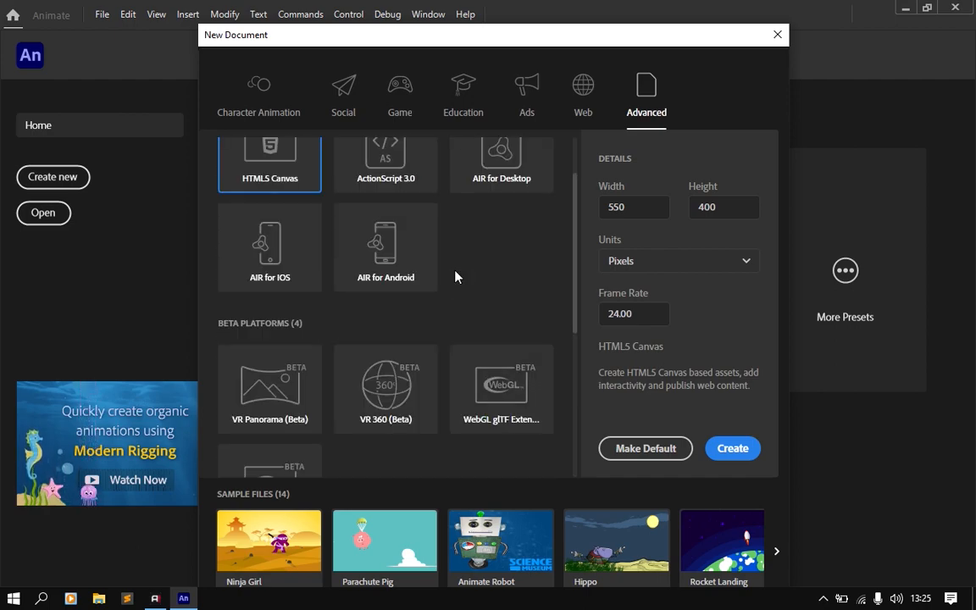
scroll(455, 279, down, 2)
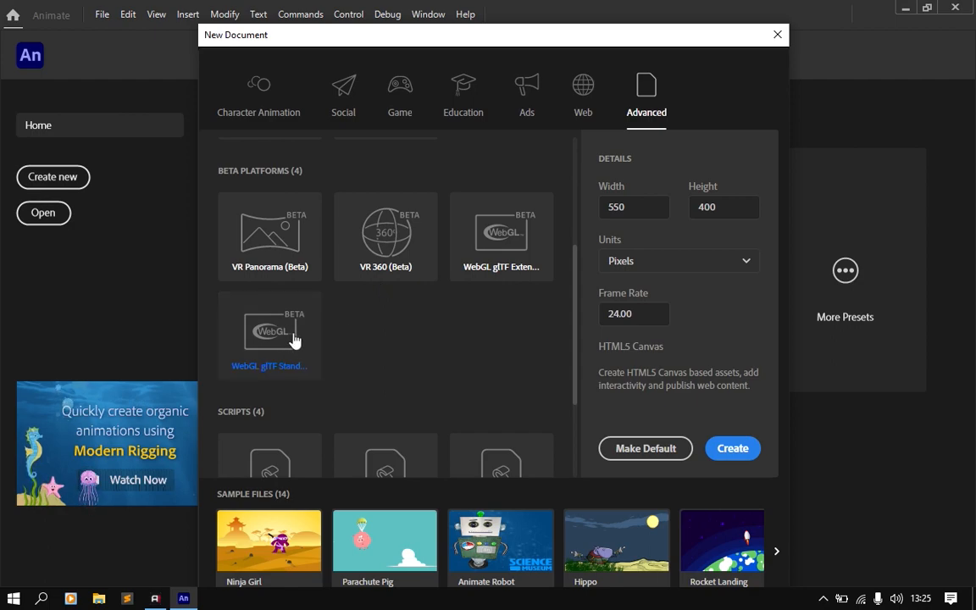
scroll(294, 342, down, 2)
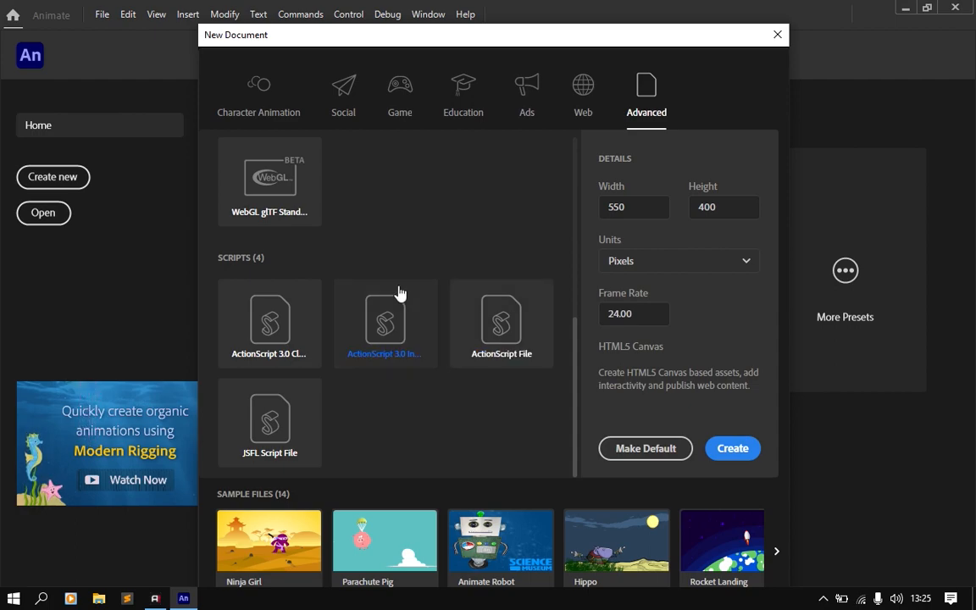
Step: Choose the Character Animation HD preset (1,280 x 720) and set its frame rate to 30
click(271, 100)
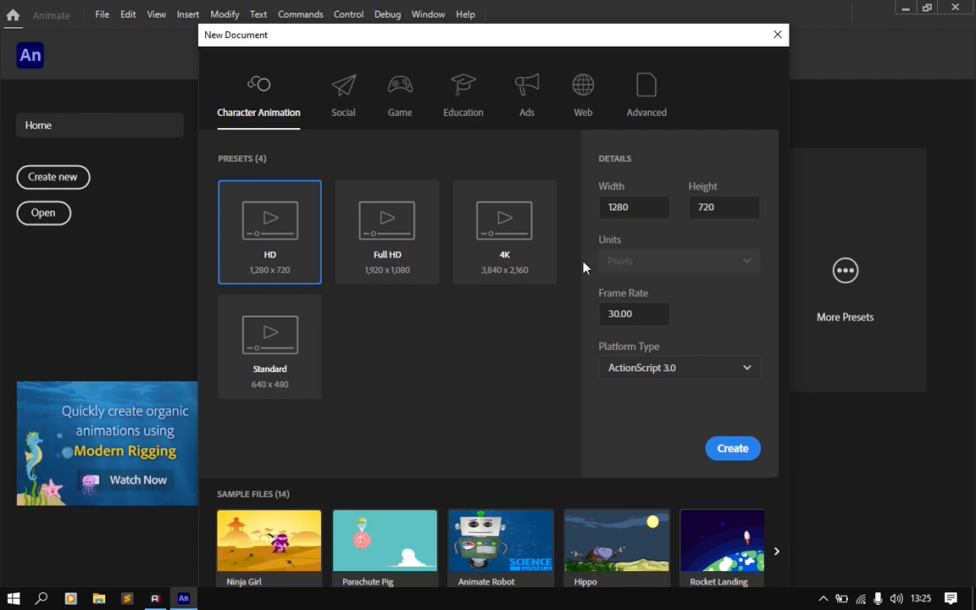
click(284, 346)
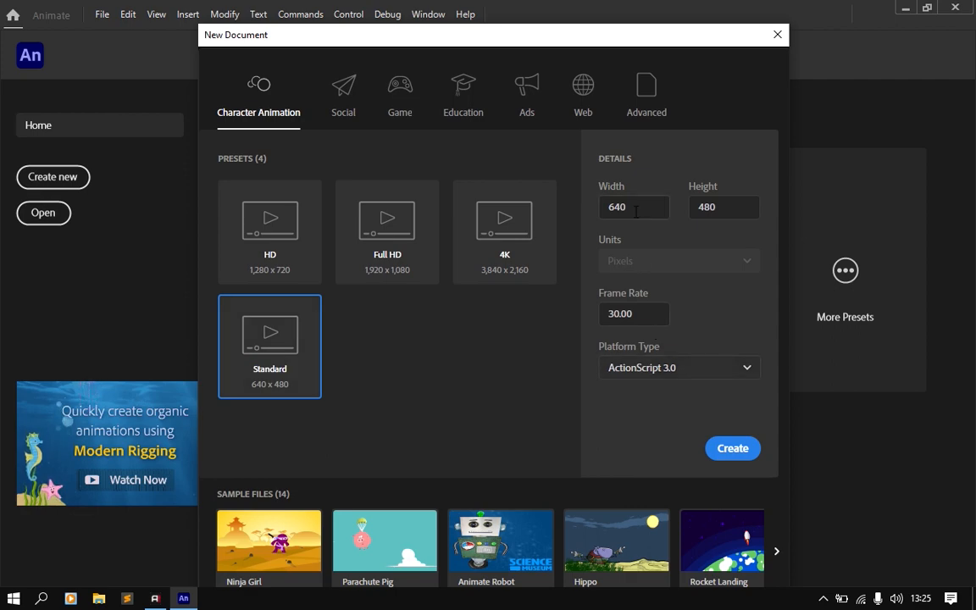
click(273, 235)
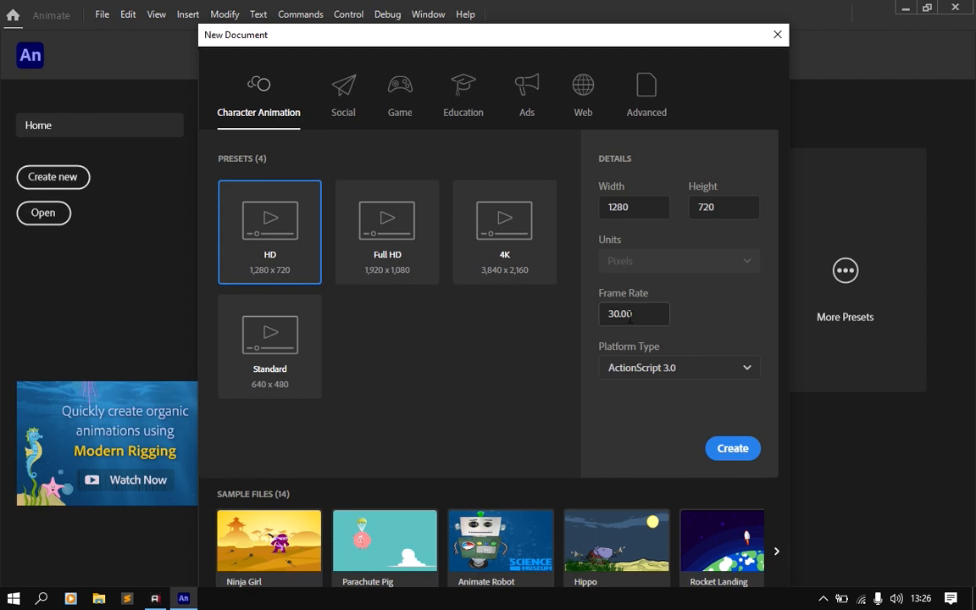
click(608, 319)
text(24)
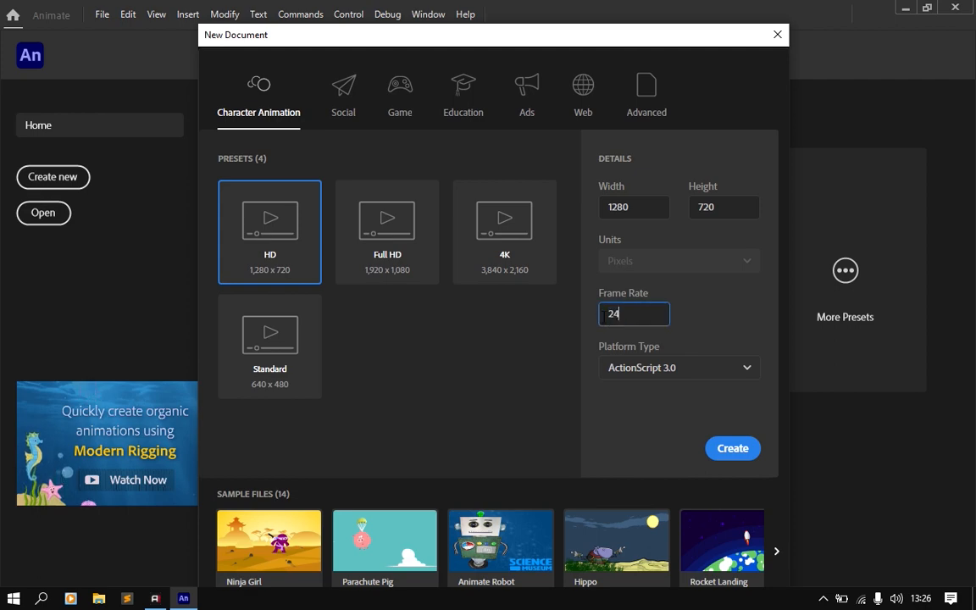
key(BackSpace)
key(BackSpace)
text(30)
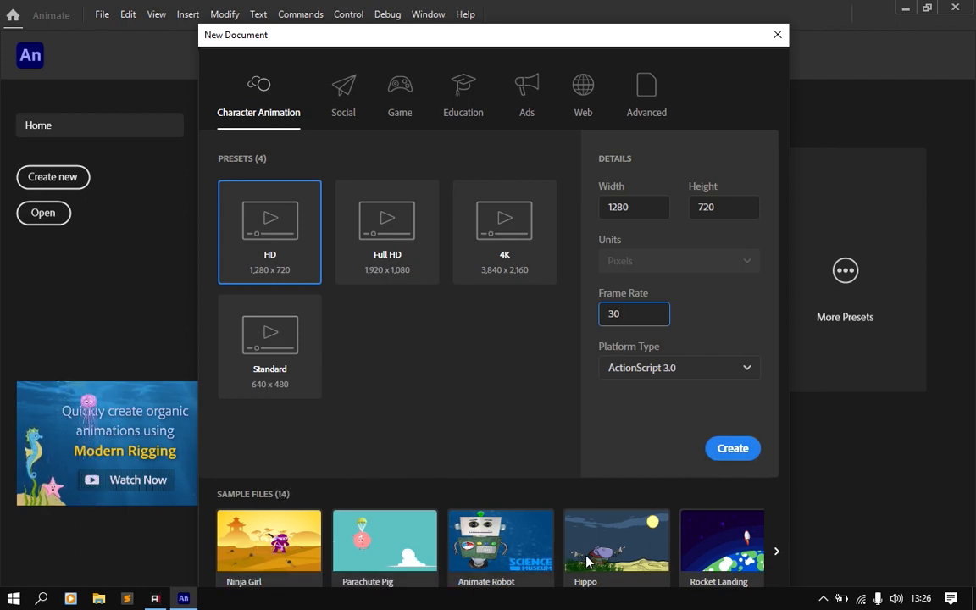
Step: Browse the sample files offered for the new document
click(776, 551)
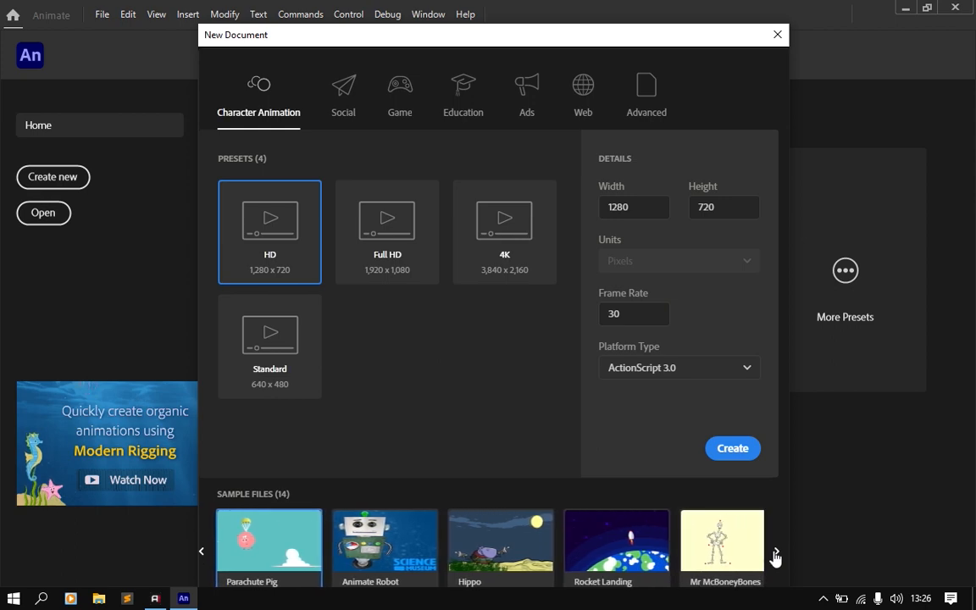
click(777, 553)
click(777, 553)
click(776, 553)
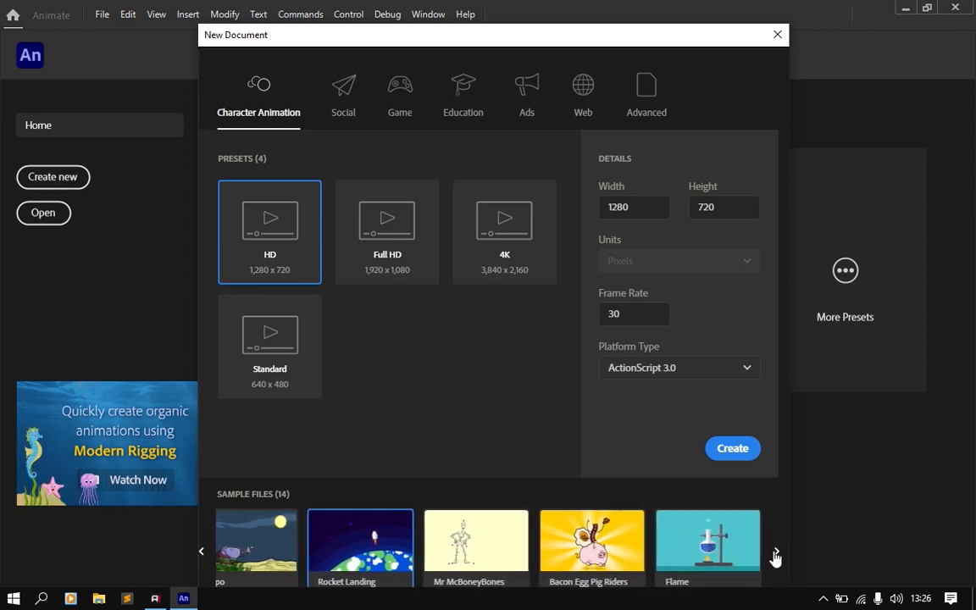
Step: Browse the remaining sample files, and create the 1280 x 720 ActionScript 3.0 document at 30 frames per second
click(776, 552)
click(776, 553)
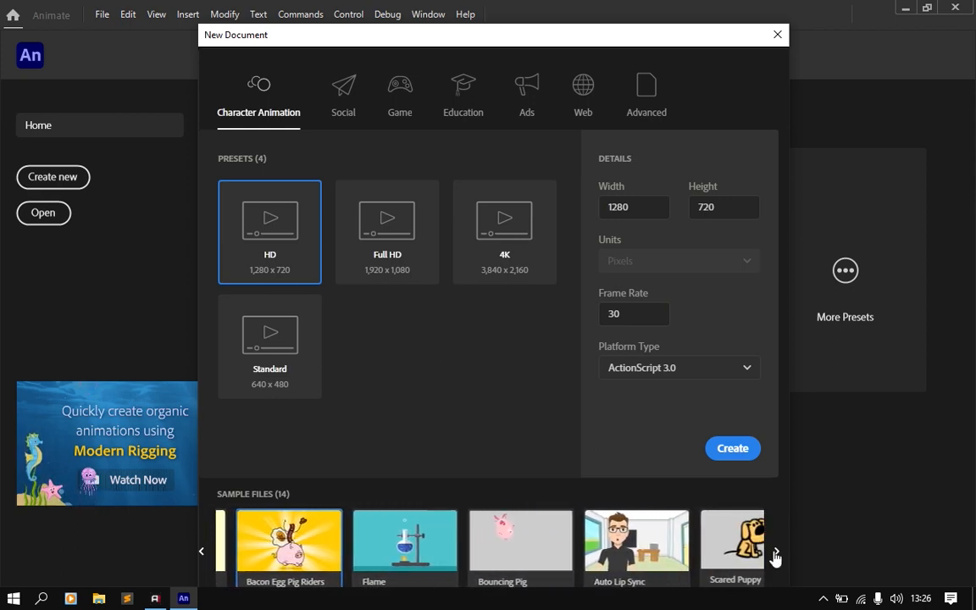
click(776, 554)
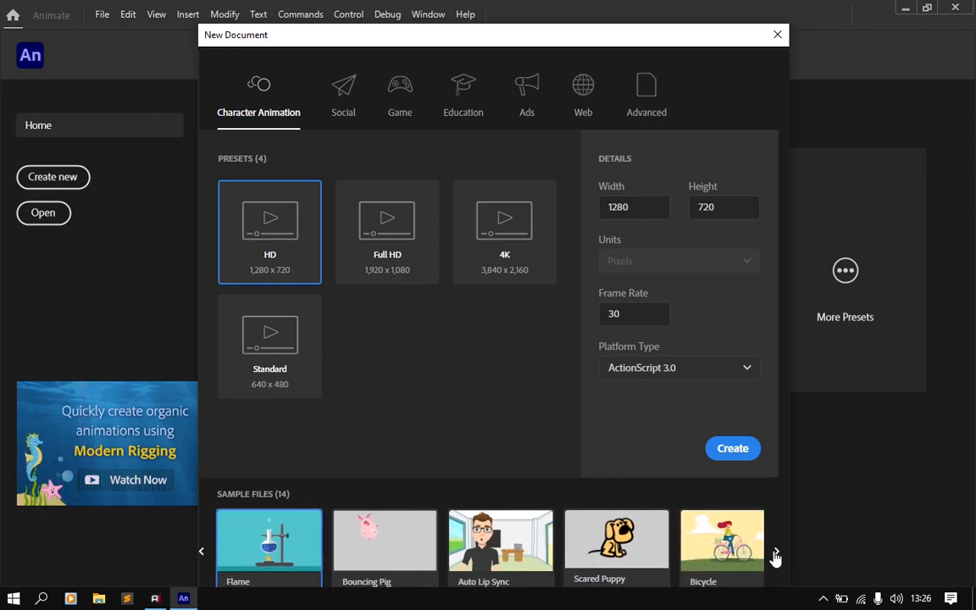
click(776, 553)
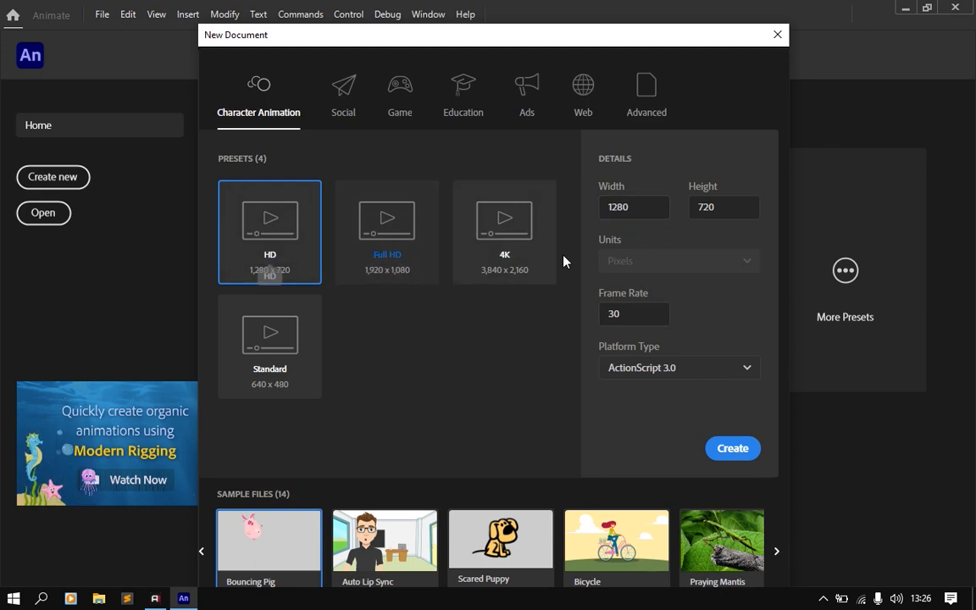
click(730, 456)
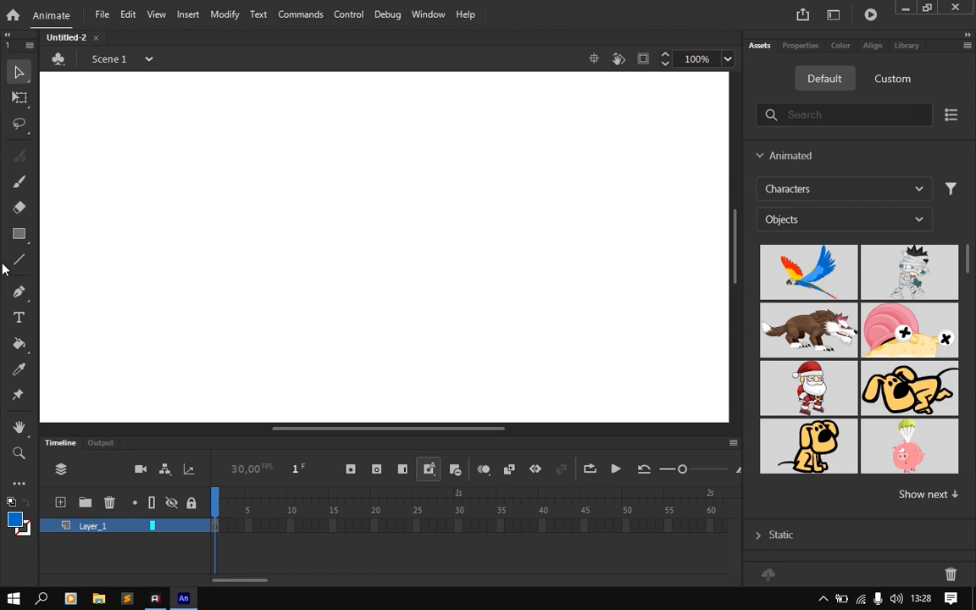
Step: Examine the Selection and Subselection tool variants, and activate the Selection Tool
click(28, 80)
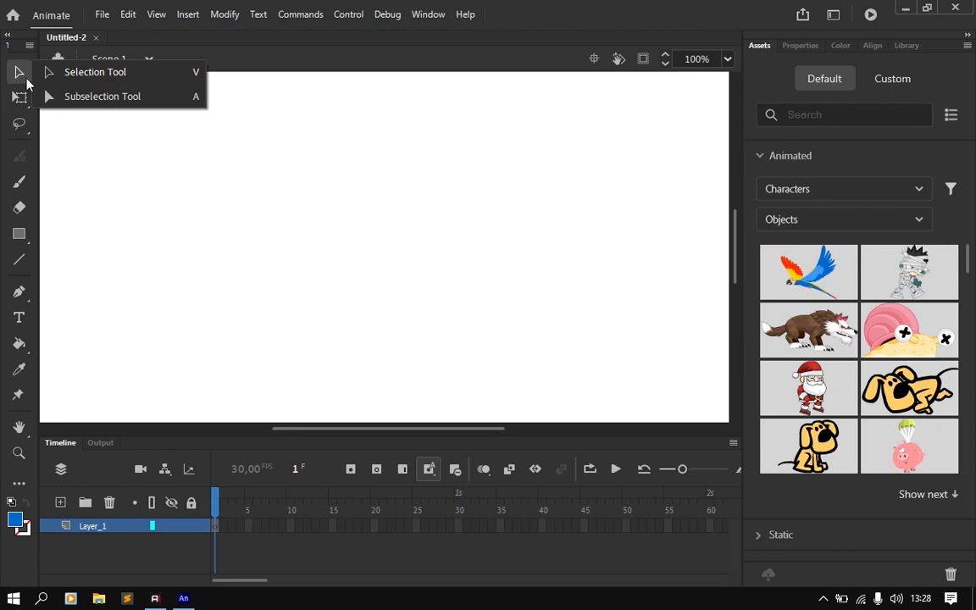
click(25, 77)
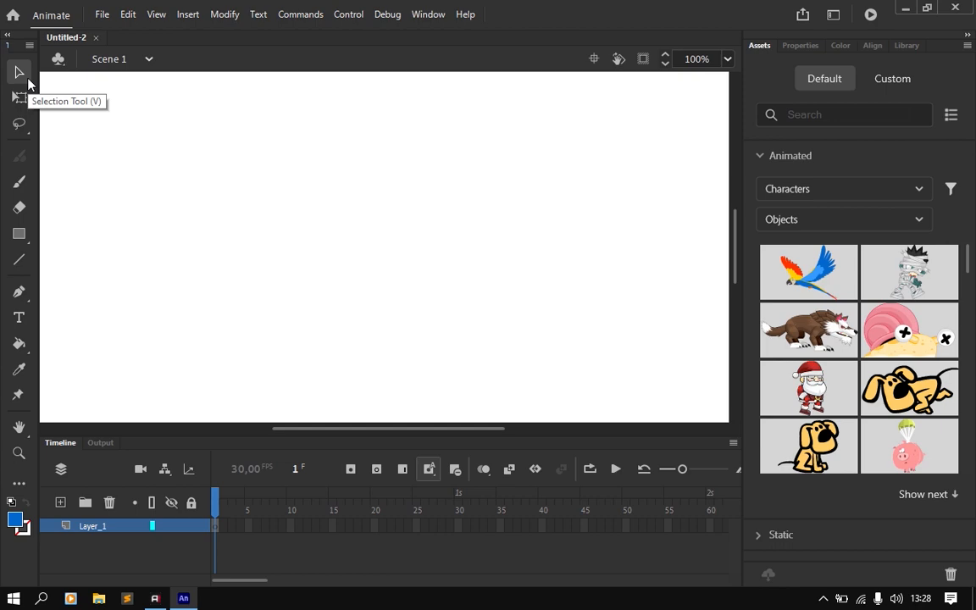
click(28, 82)
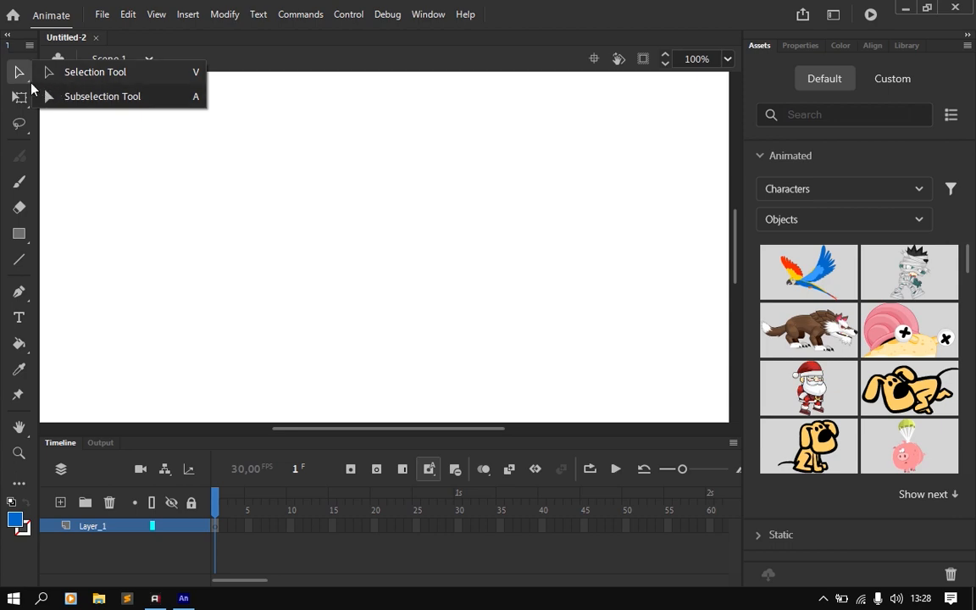
click(29, 81)
click(29, 80)
click(29, 81)
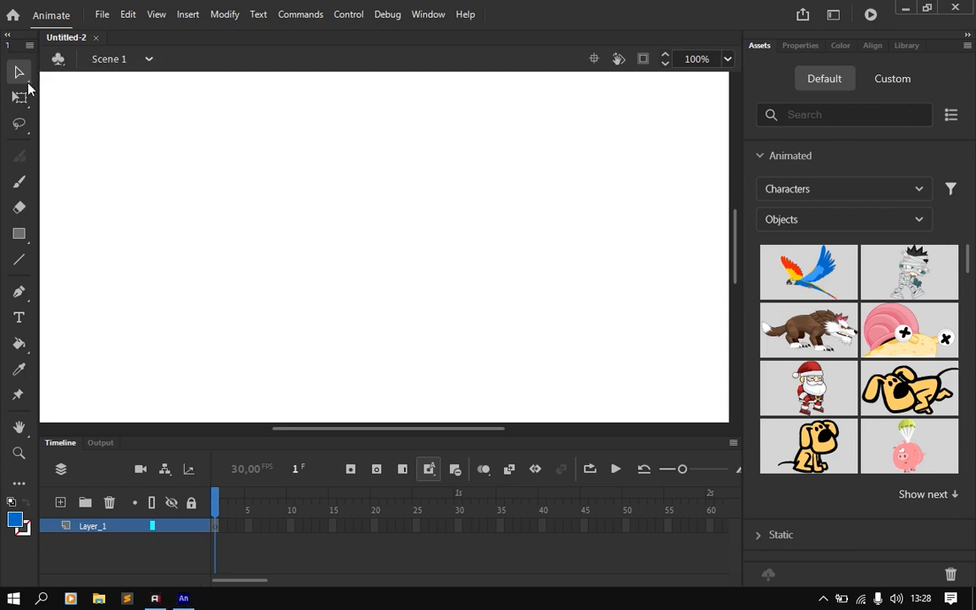
click(29, 79)
click(28, 80)
click(29, 81)
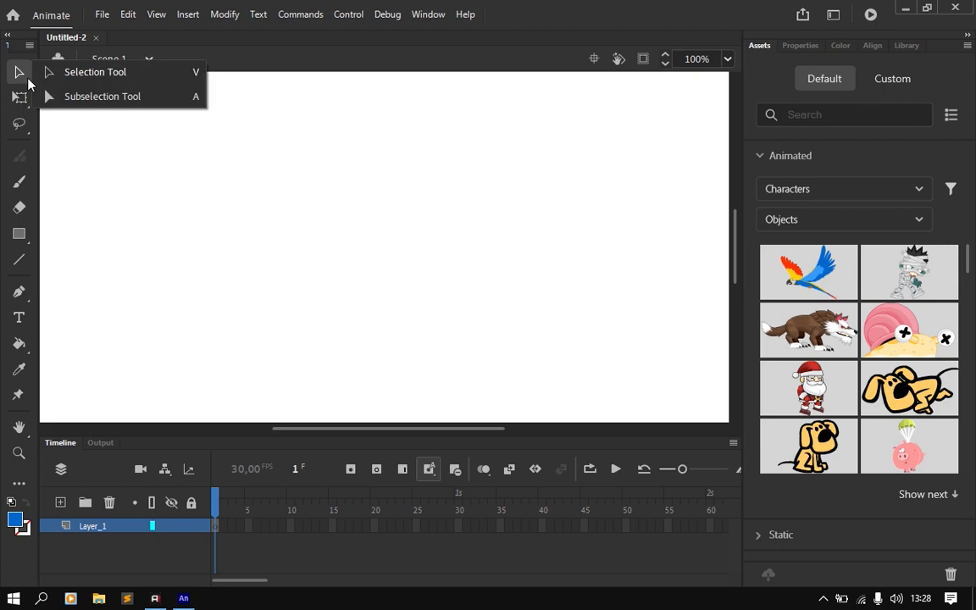
click(112, 74)
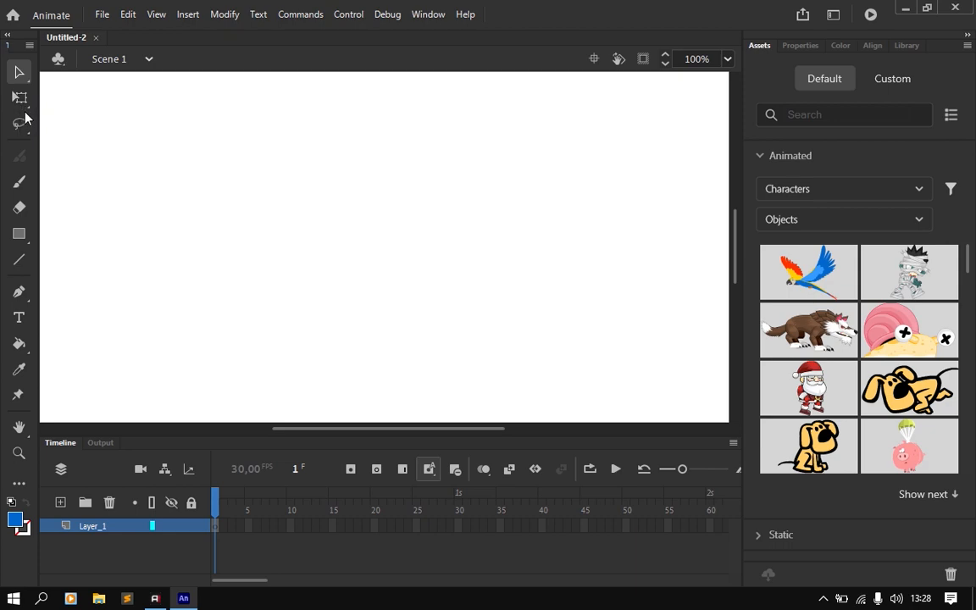
Step: Examine the Free Transform and Gradient Transform tools, as well as the Lasso, Polygon and Magic Wand selection tools
click(22, 105)
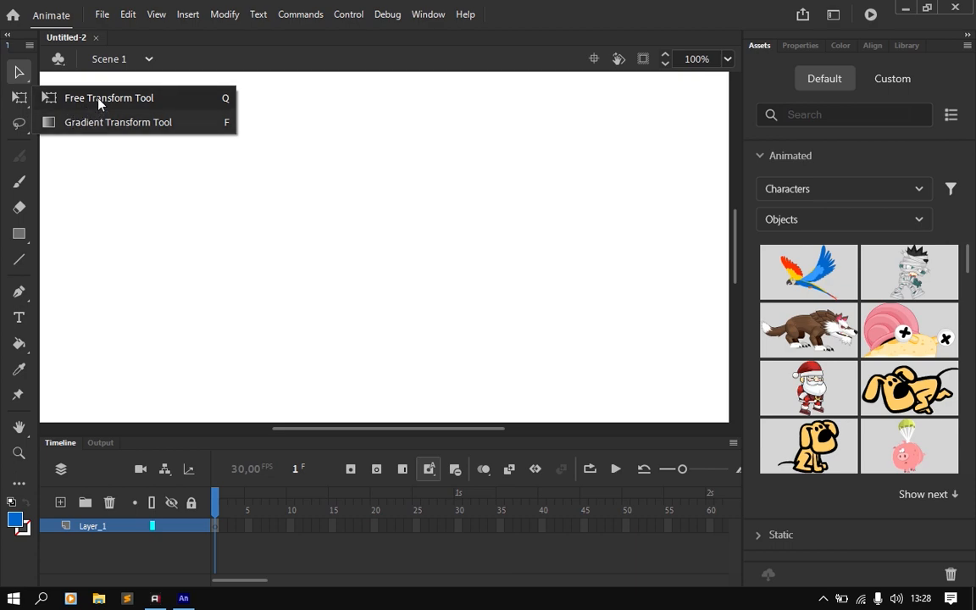
click(18, 124)
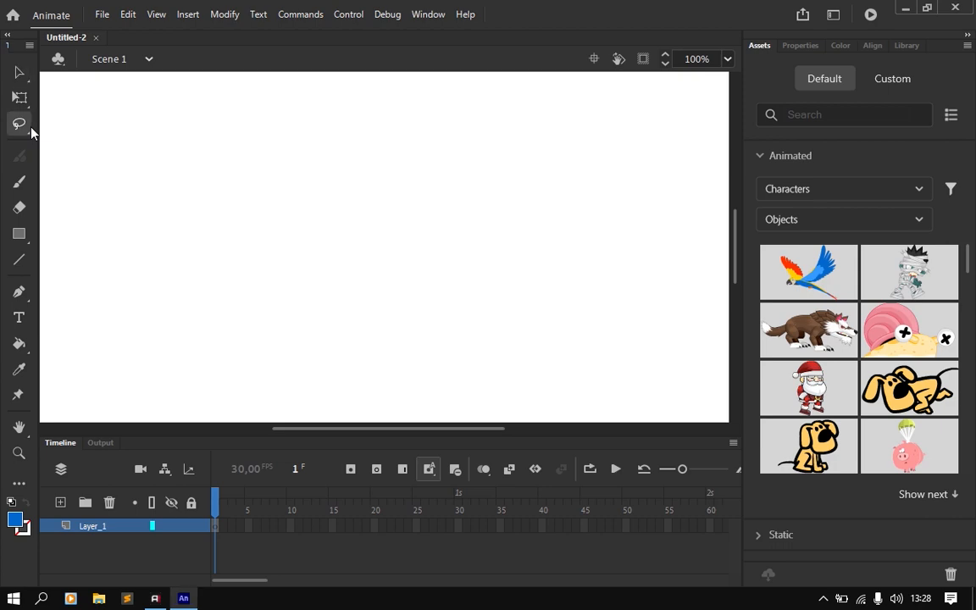
click(27, 132)
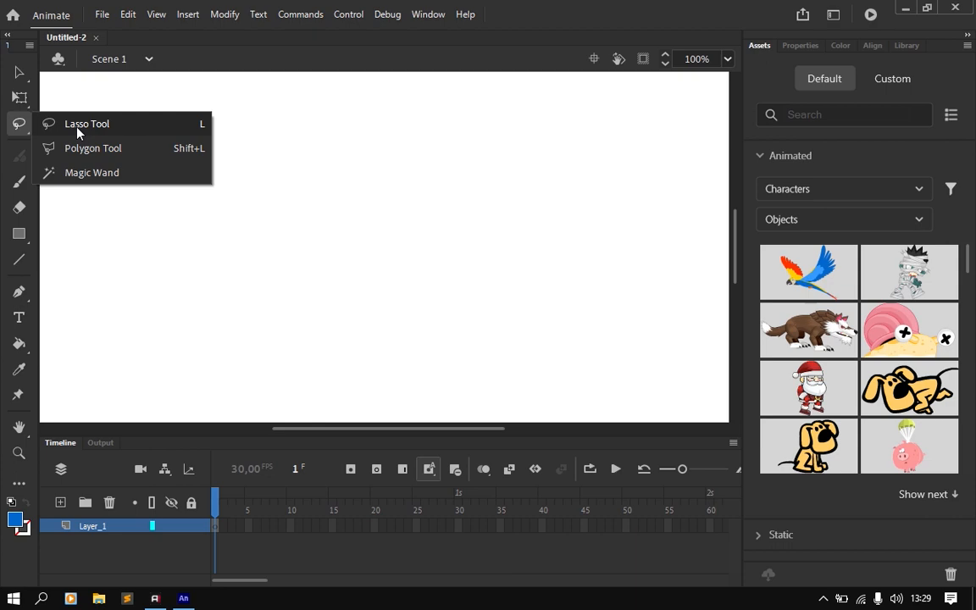
click(22, 127)
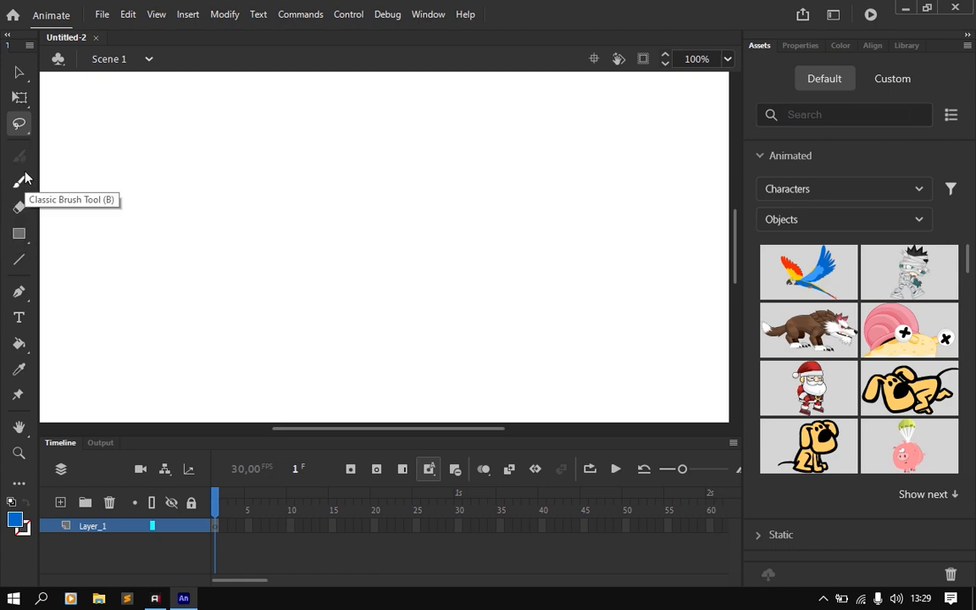
Step: Review the rectangle, oval and PolyStar shape tools, as well as the Paint Bucket and Ink Bottle tools
click(19, 244)
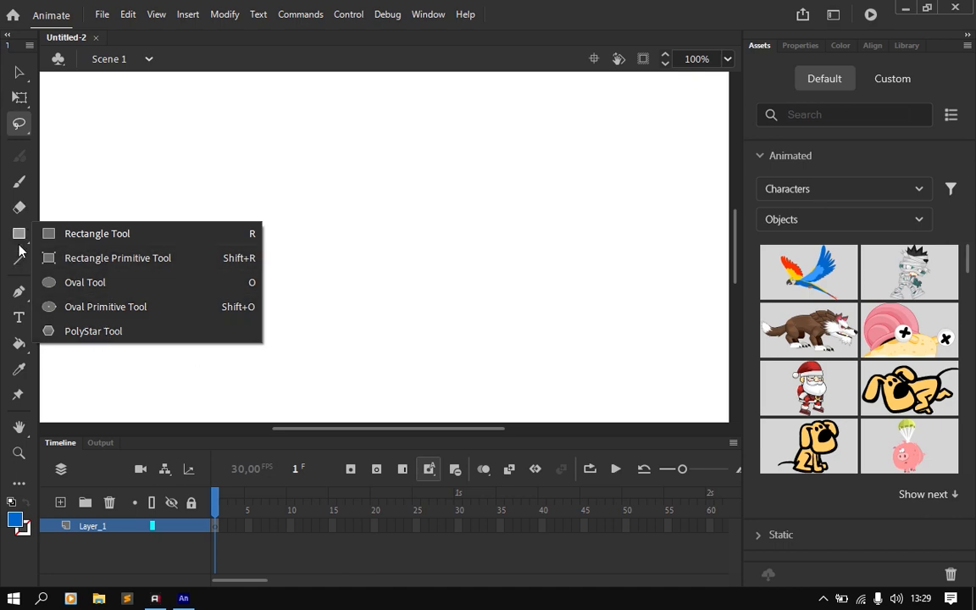
key(r)
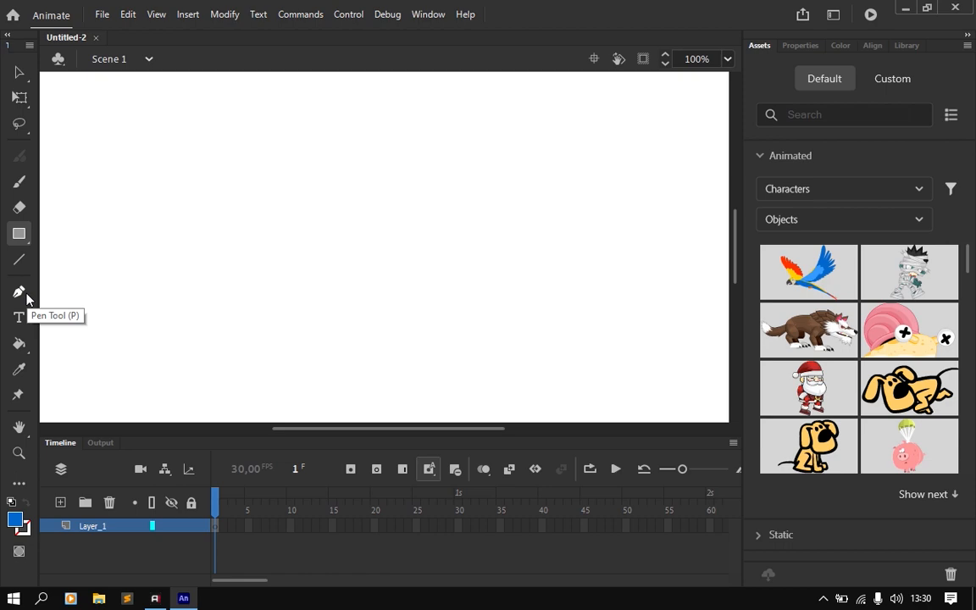
click(19, 346)
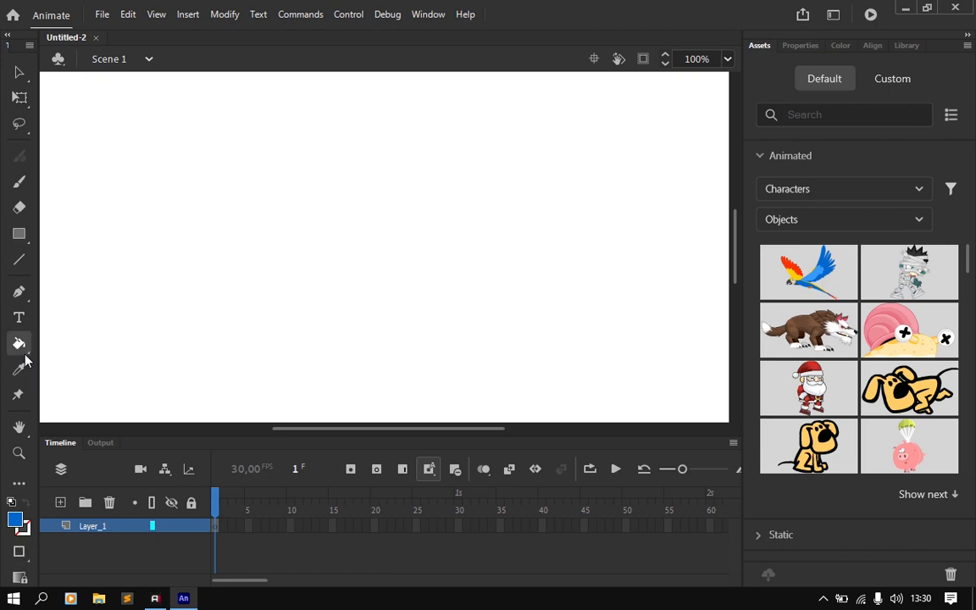
click(25, 355)
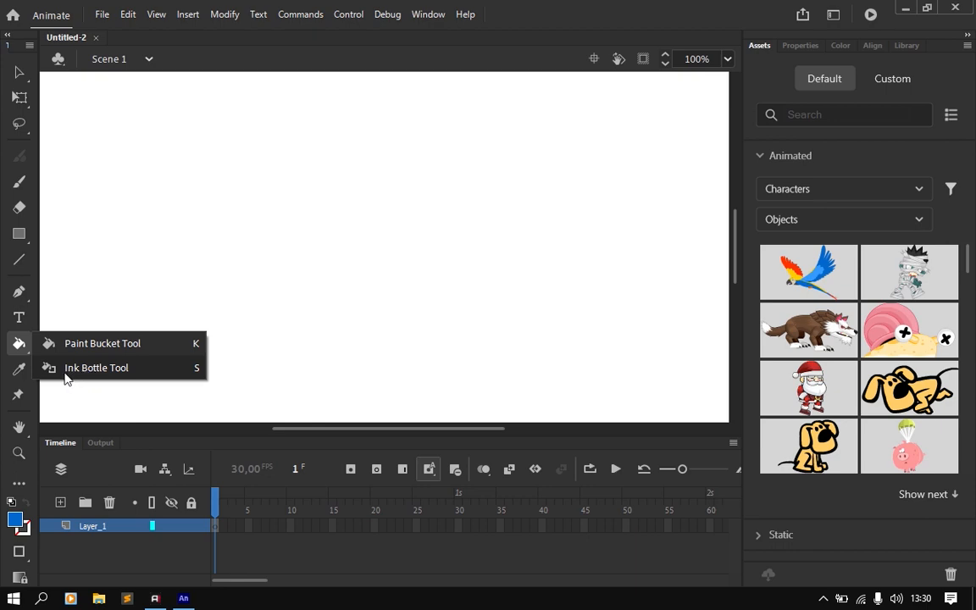
click(18, 343)
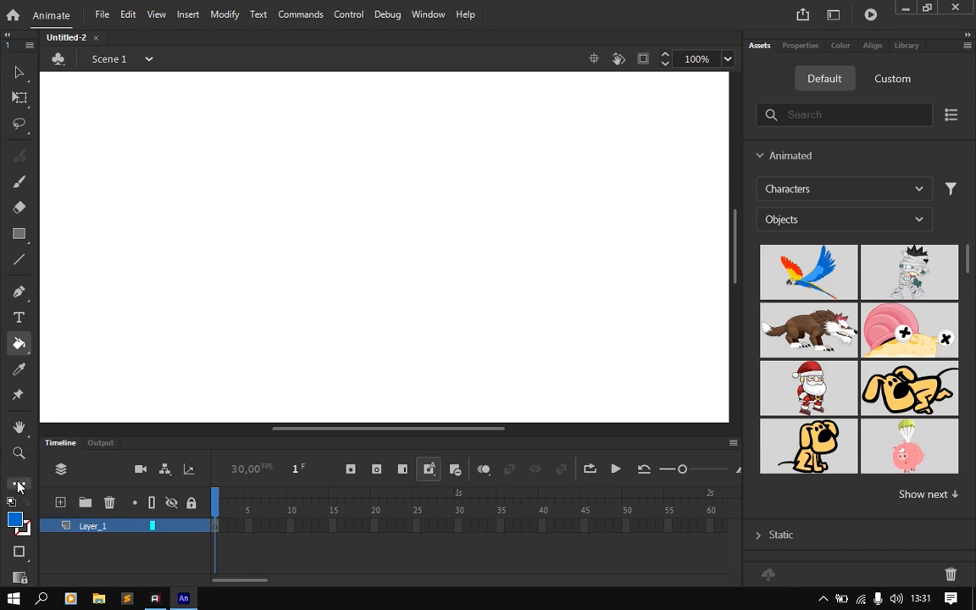
click(18, 484)
click(19, 484)
click(19, 484)
click(18, 484)
click(17, 485)
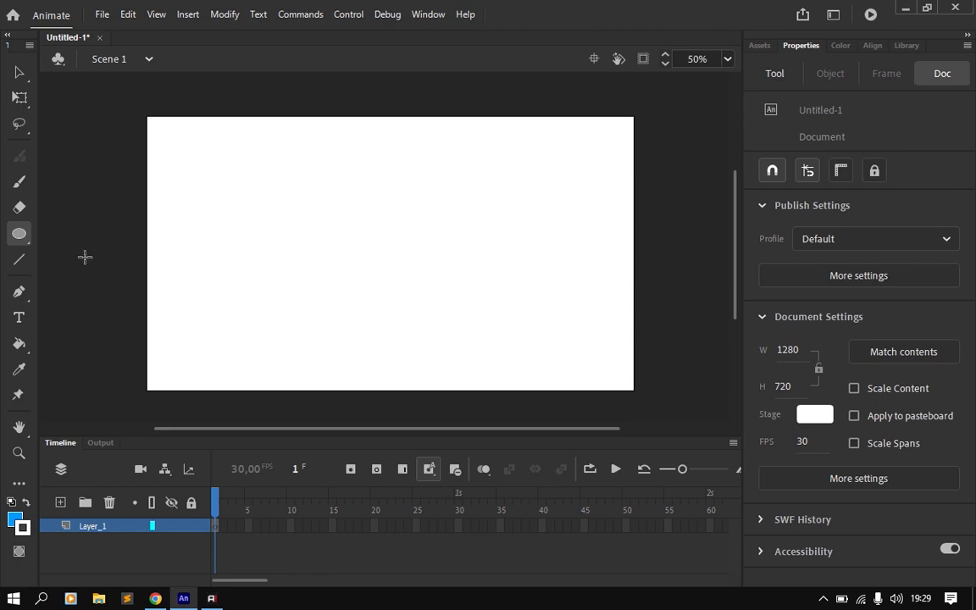
Step: Draw a blue circle about 192 px in diameter near the stage's left edge with the Oval Tool
click(20, 237)
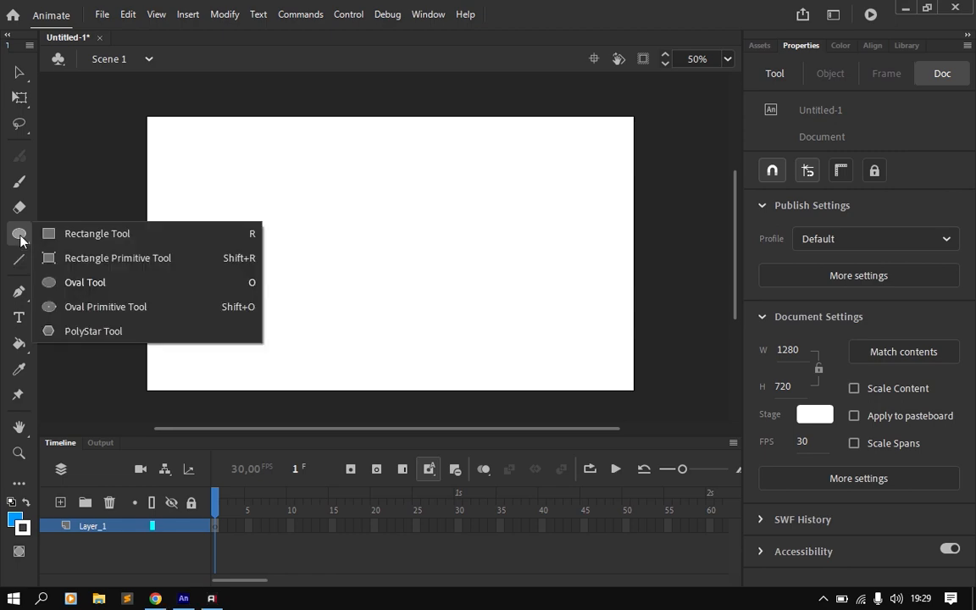
click(62, 288)
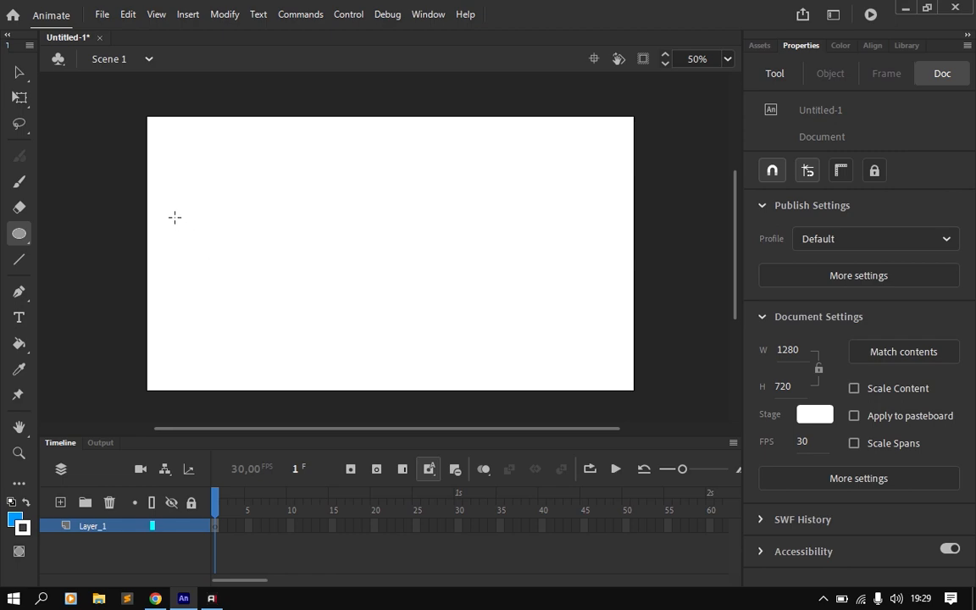
drag(175, 218, 231, 291)
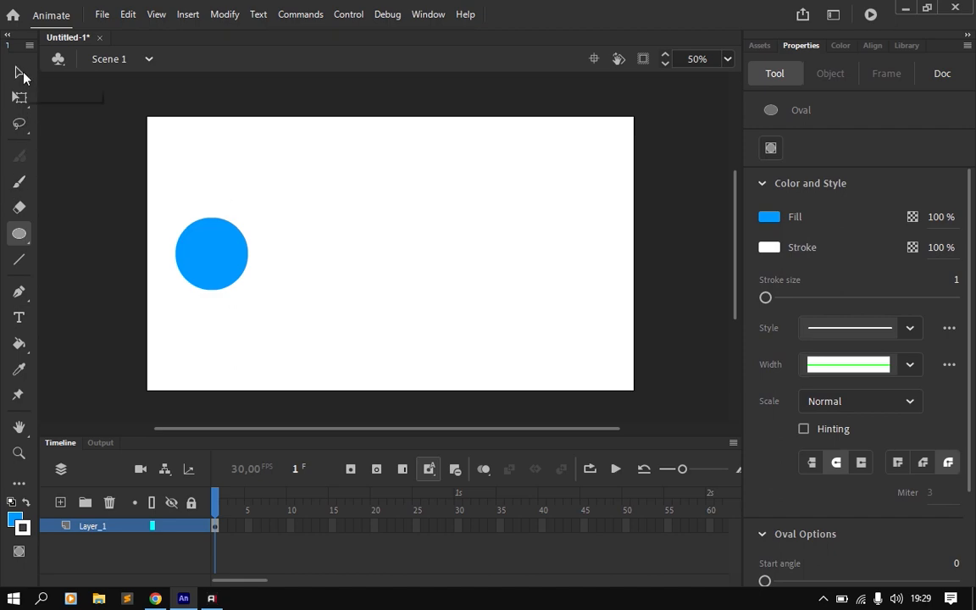
Step: Move the circle's blue fill straight down on frame 1 to about X 76, Y 386 with the Selection Tool
click(82, 150)
key(v)
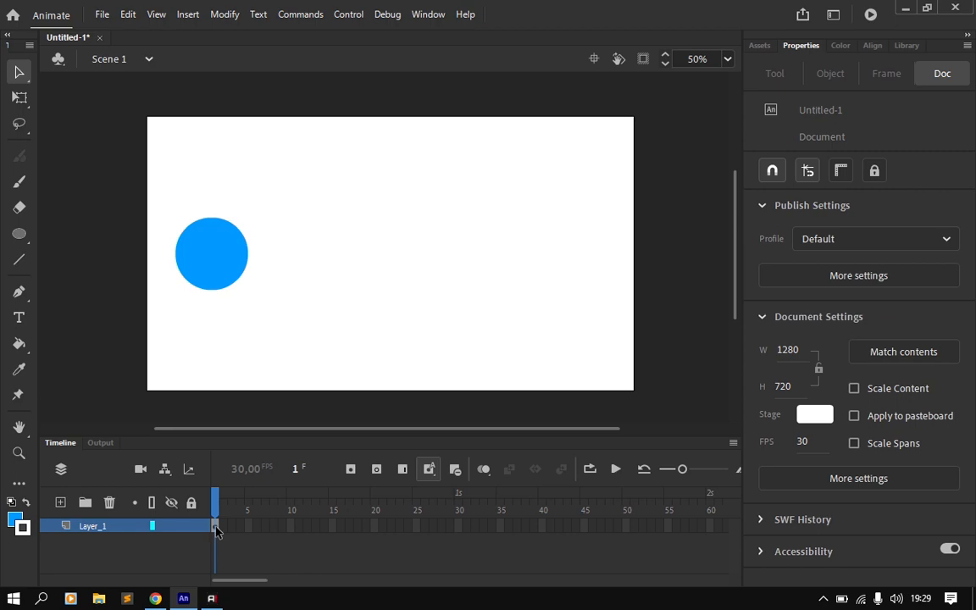
key(ctrl+s)
drag(226, 283, 221, 319)
key(ctrl+s)
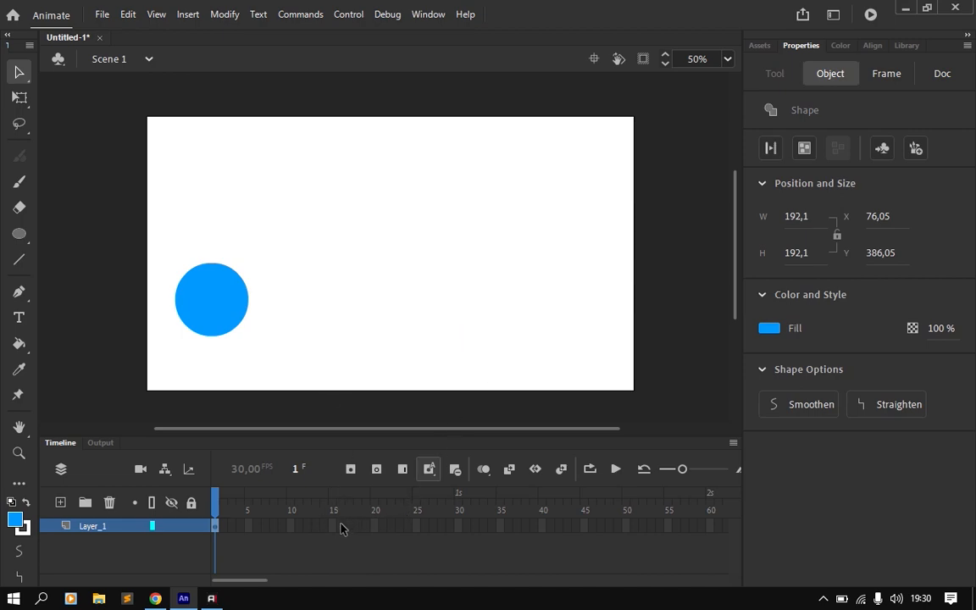
Step: Insert a keyframe at frame 20 of Layer_1
click(376, 526)
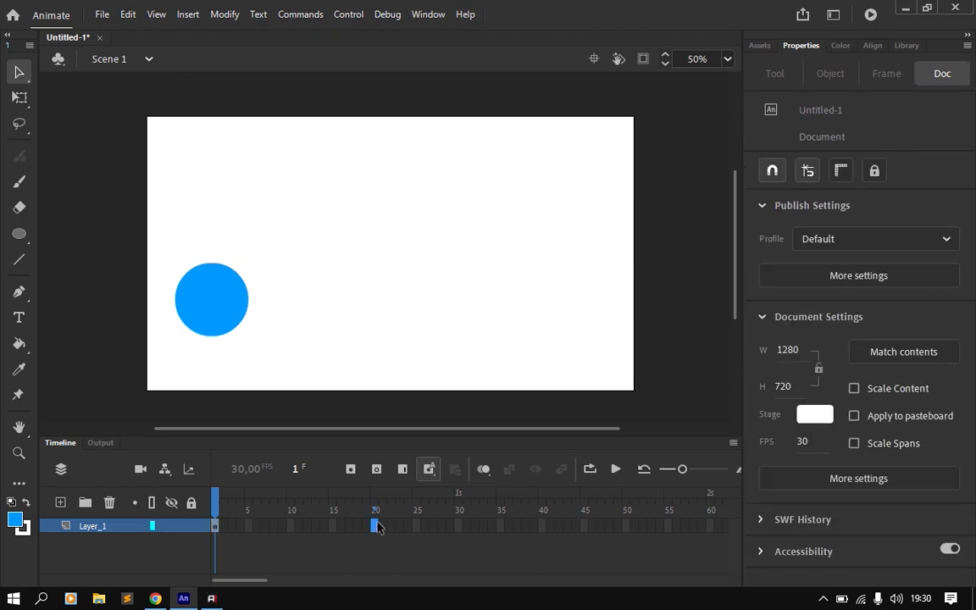
right_click(375, 526)
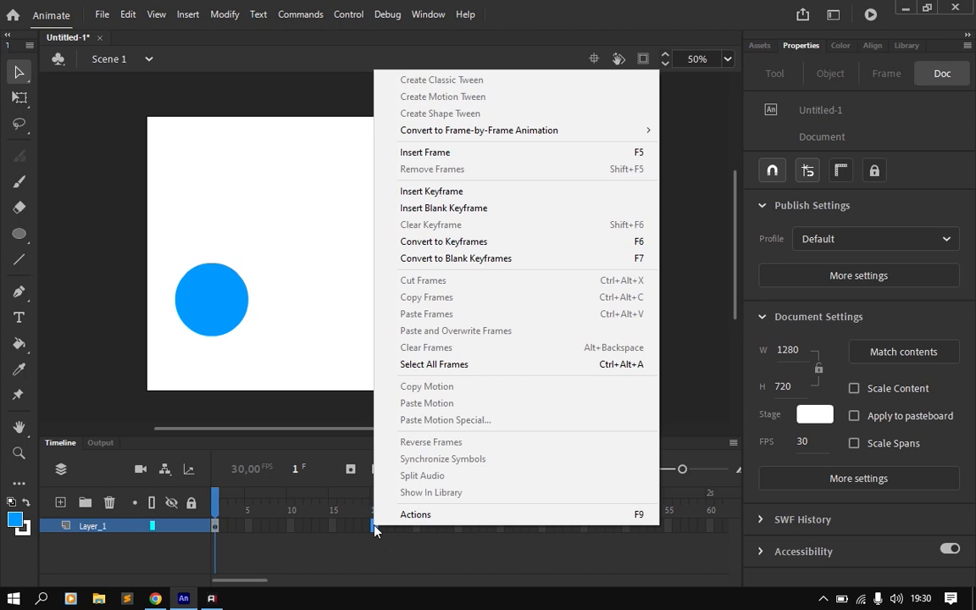
click(445, 193)
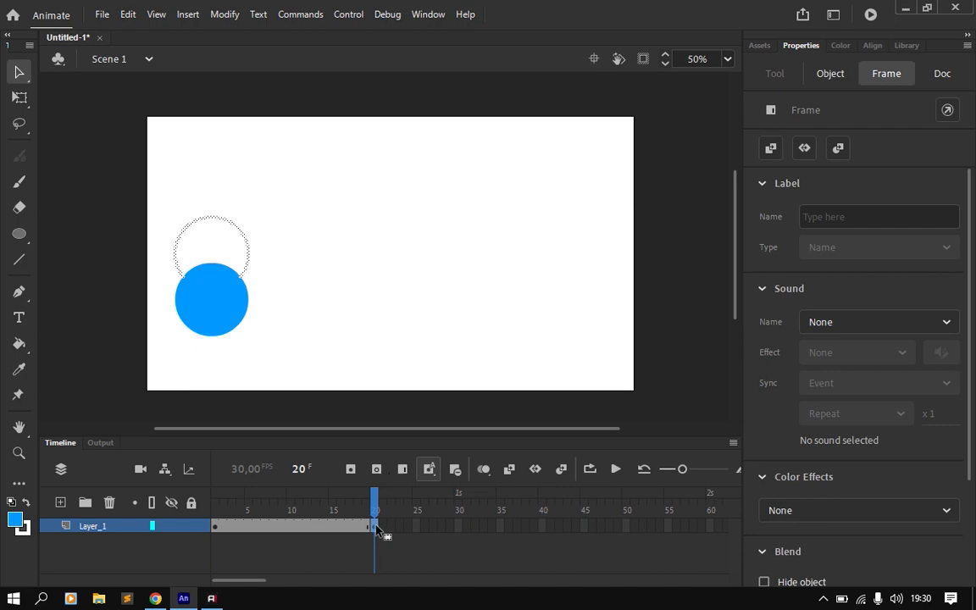
Step: Move the circle on frame 20 across to the stage's right side, at about X 966, and play the animation
key(ctrl+s)
drag(237, 303, 559, 319)
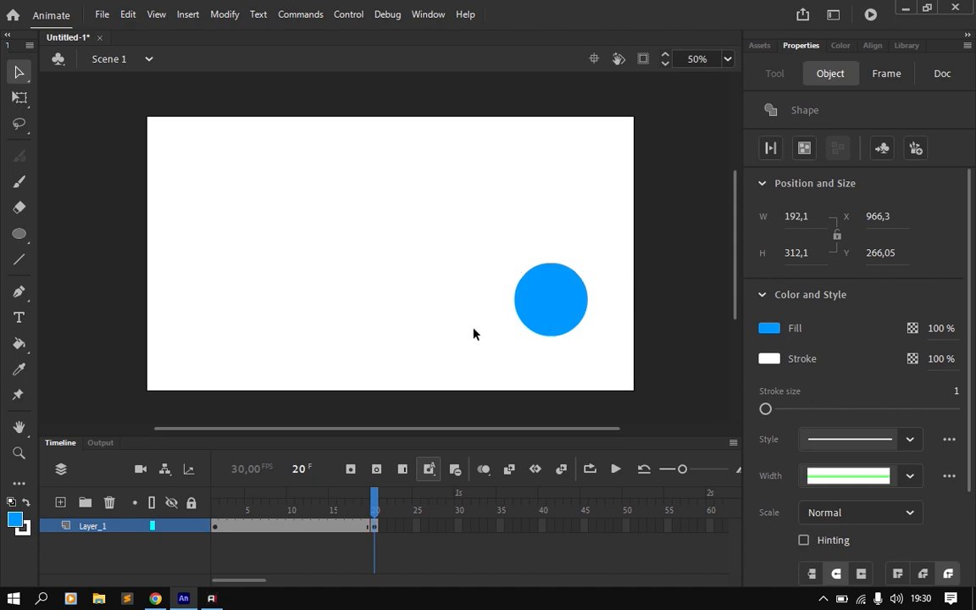
click(464, 368)
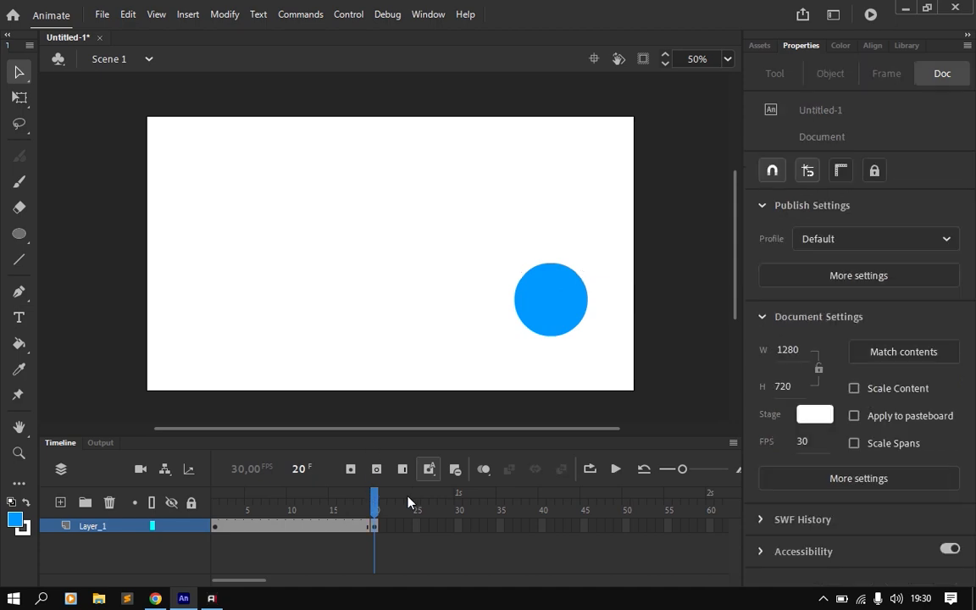
click(619, 475)
click(620, 471)
Step: Create a classic tween between frames 1 and 20, converting the frame content to a symbol, and play the animation
click(290, 527)
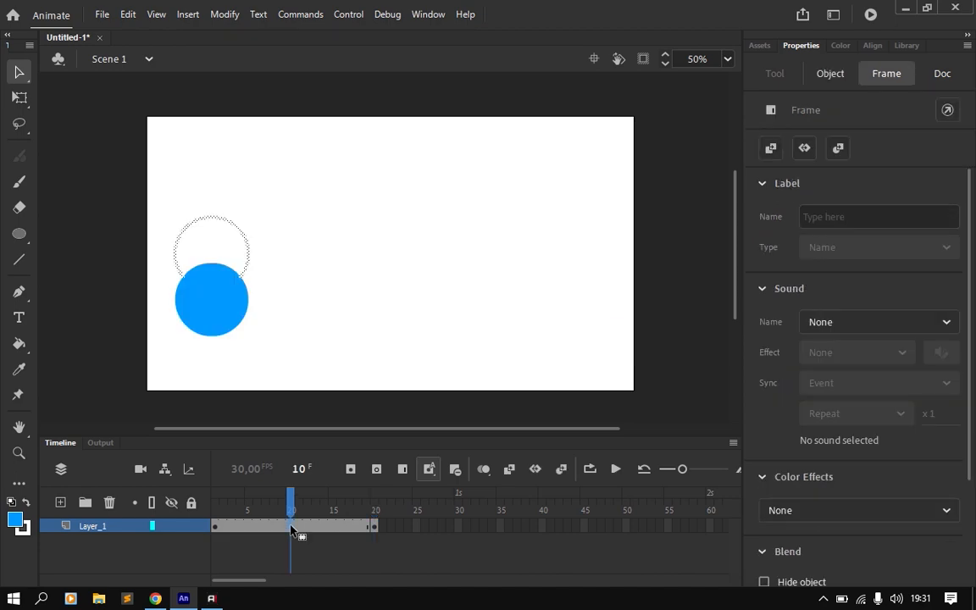
right_click(291, 529)
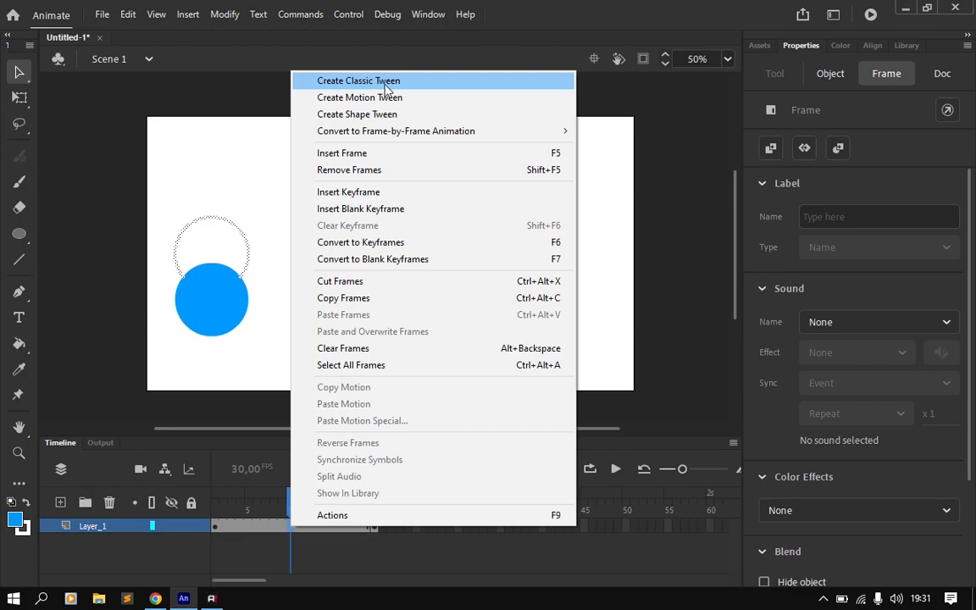
click(385, 84)
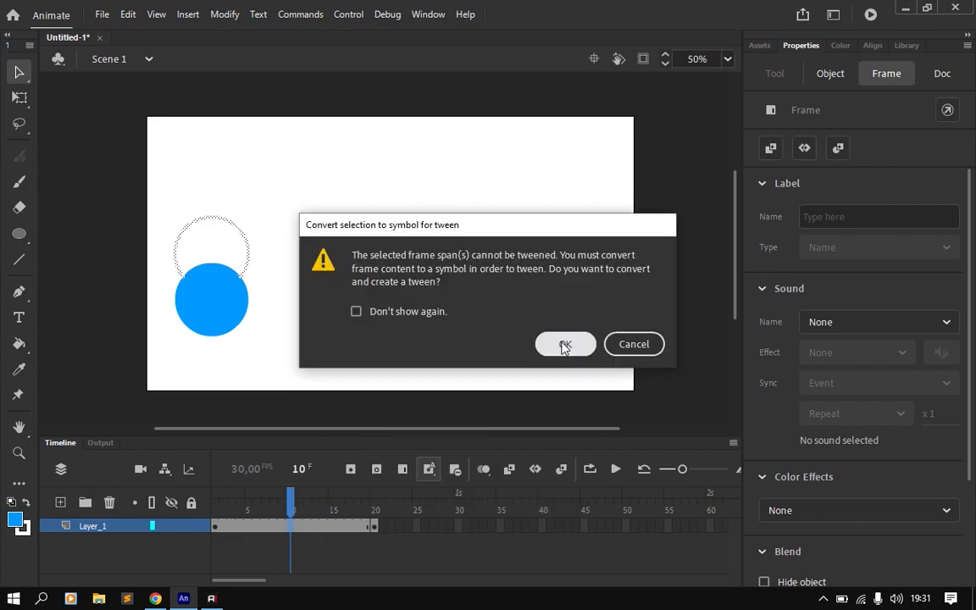
click(566, 345)
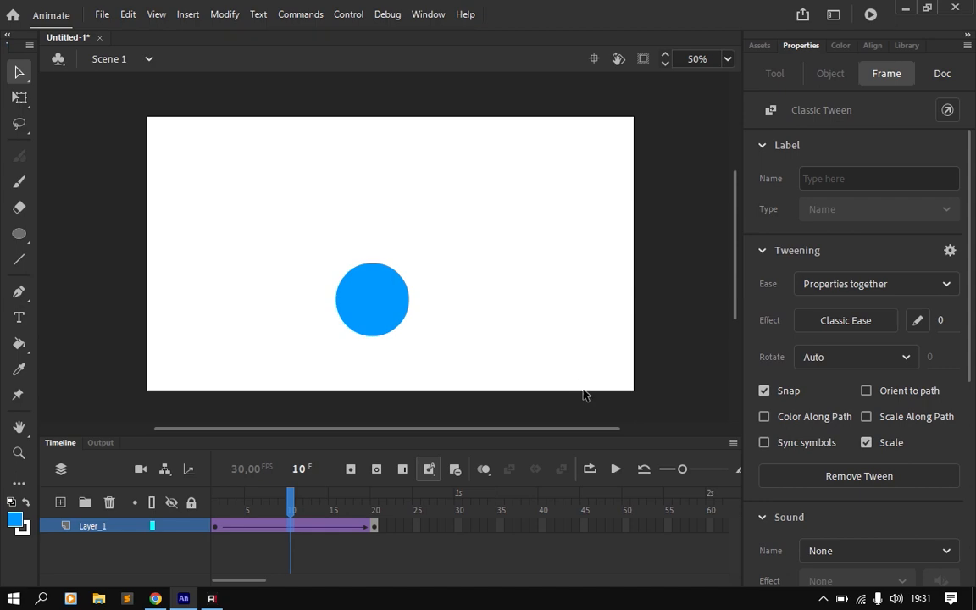
click(619, 477)
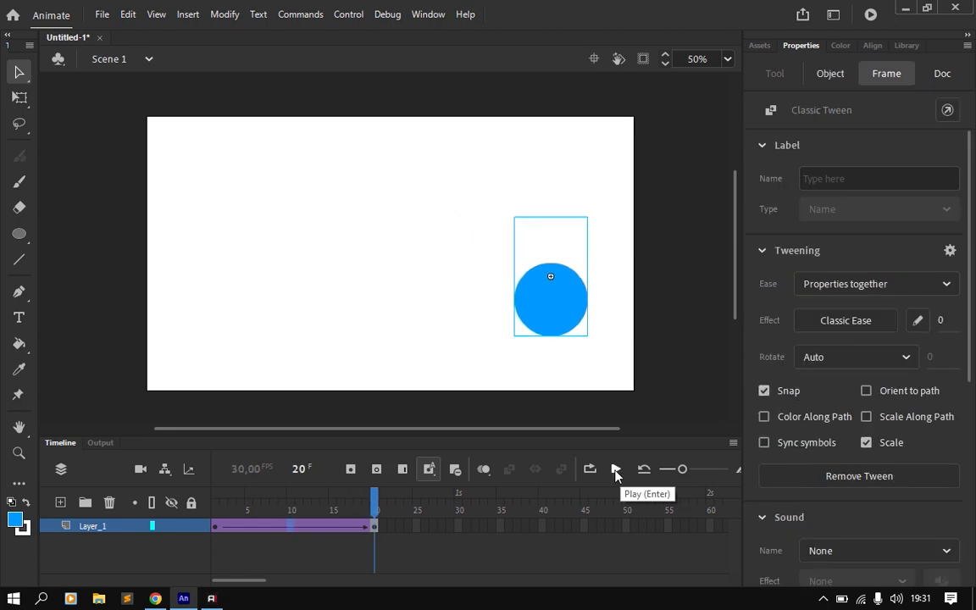
Step: Play the circle's animation on the timeline, then test the movie in the SWF preview and close it
click(616, 470)
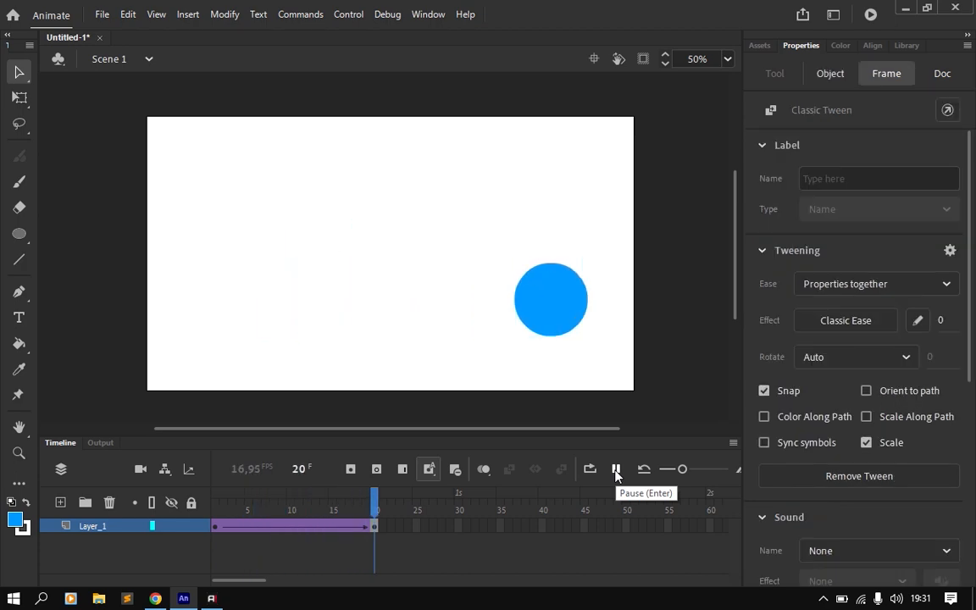
click(616, 470)
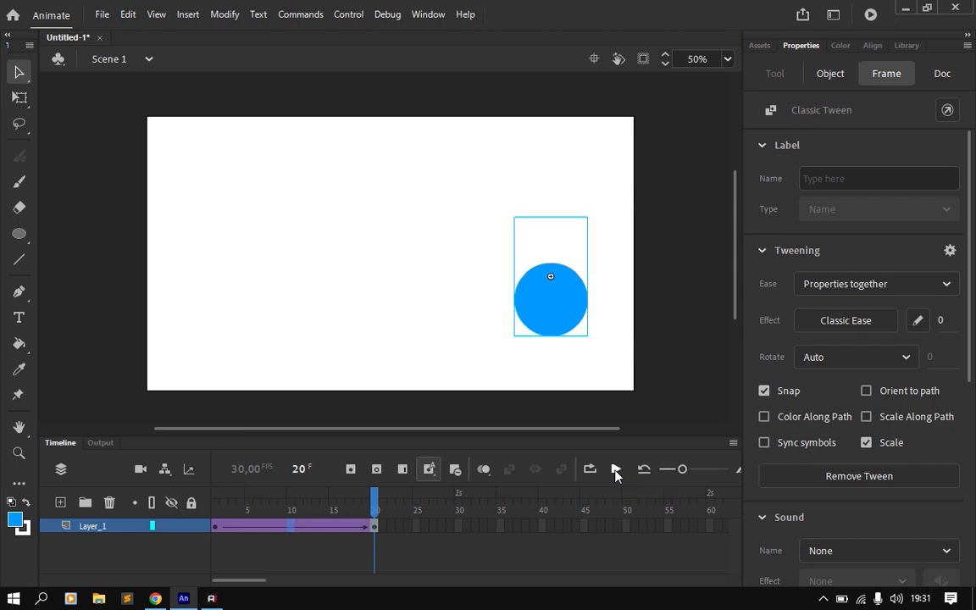
key(ctrl+Return)
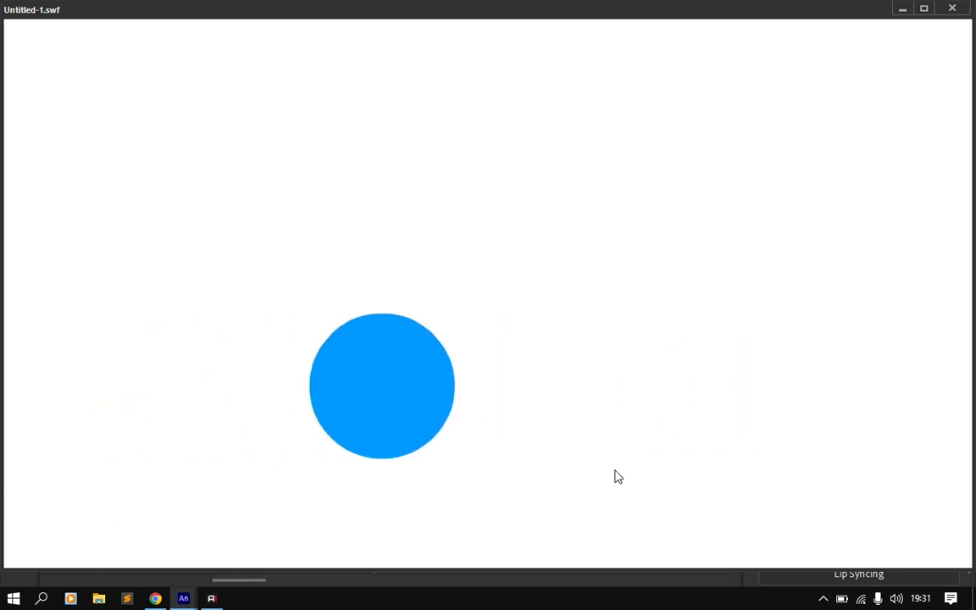
click(957, 11)
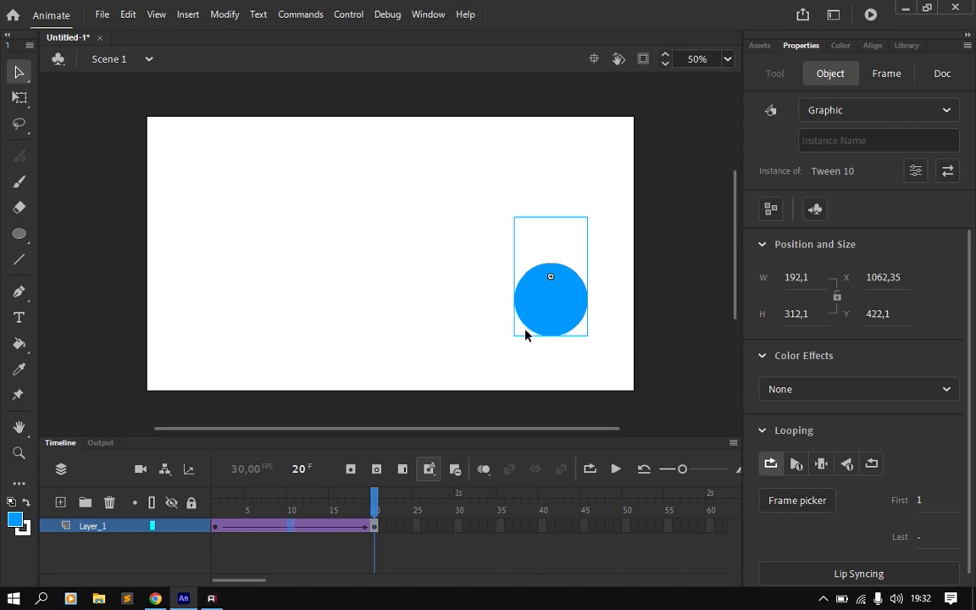
Step: Insert a keyframe at frame 40 of Layer_1, move the circle straight up to about X 1062, Y 104, and play the animation
click(544, 528)
right_click(544, 527)
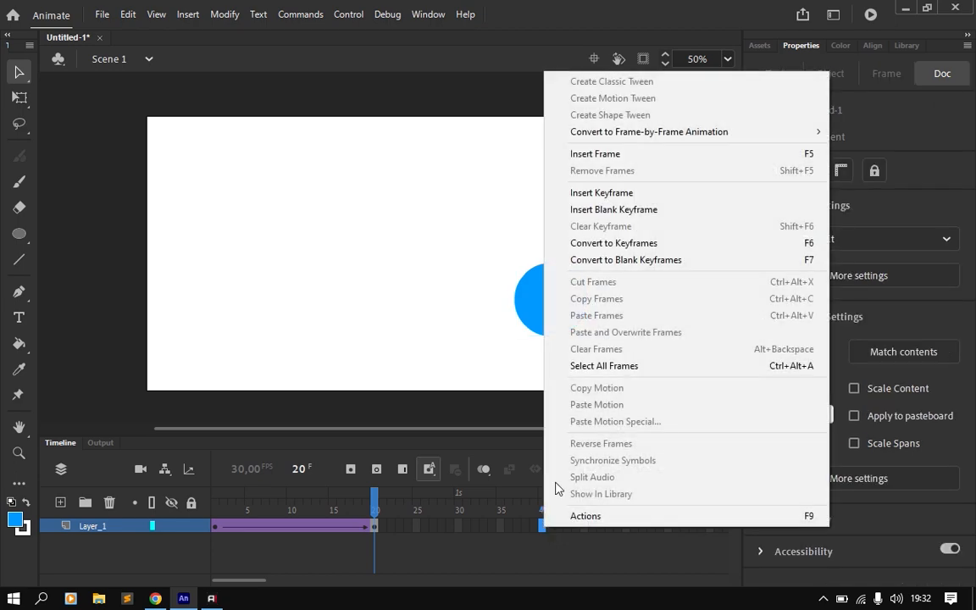
click(600, 193)
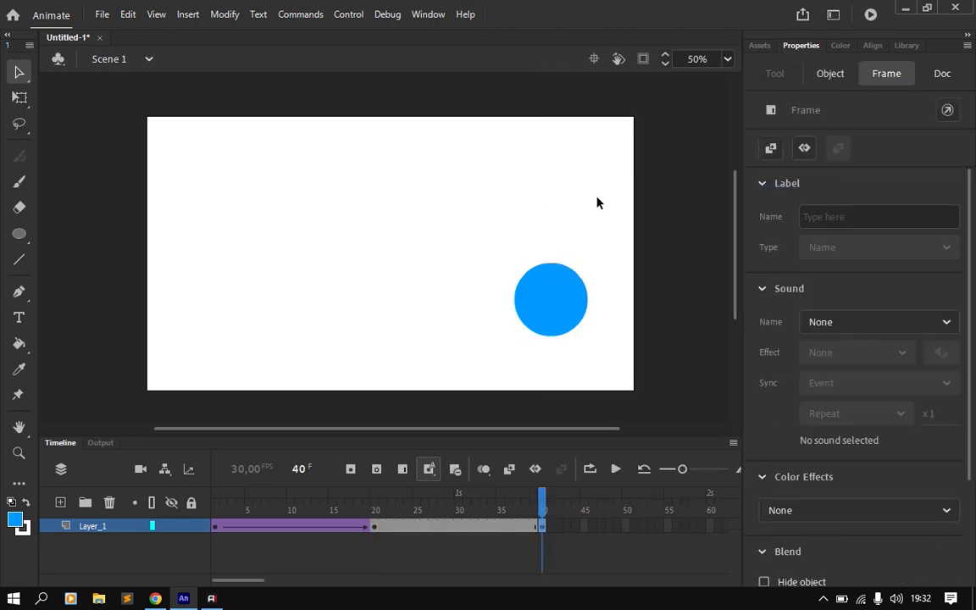
click(543, 526)
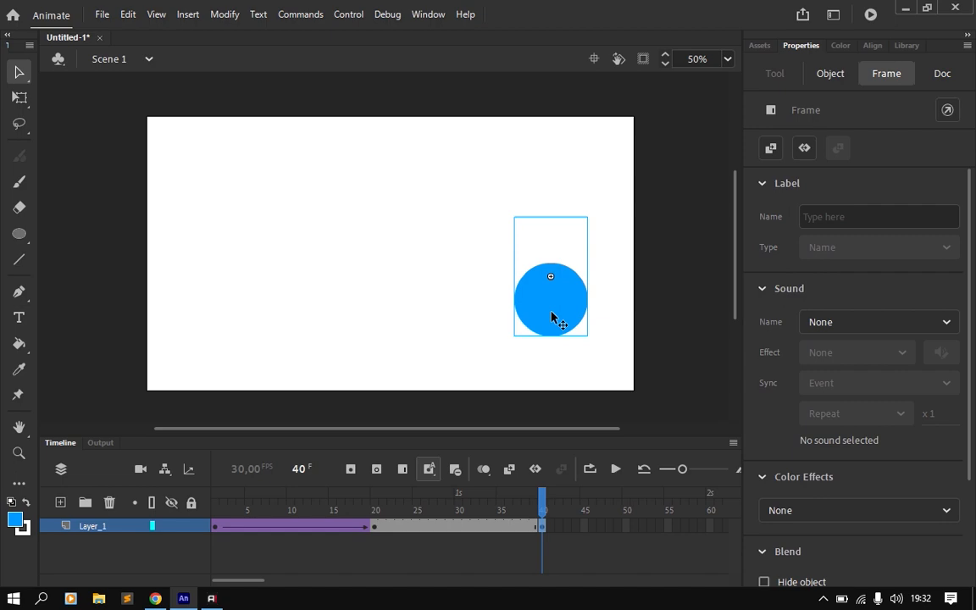
drag(551, 319, 556, 197)
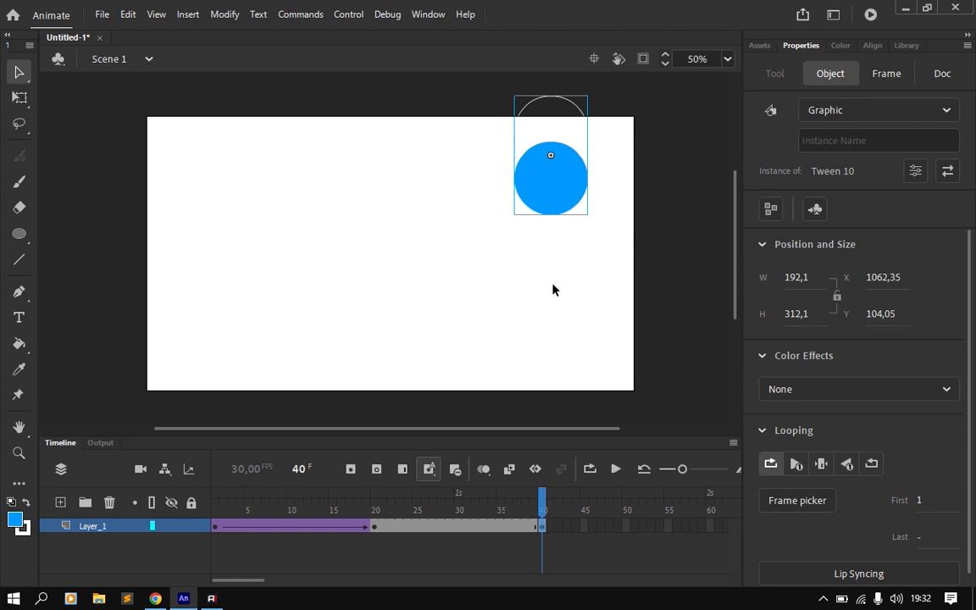
click(615, 477)
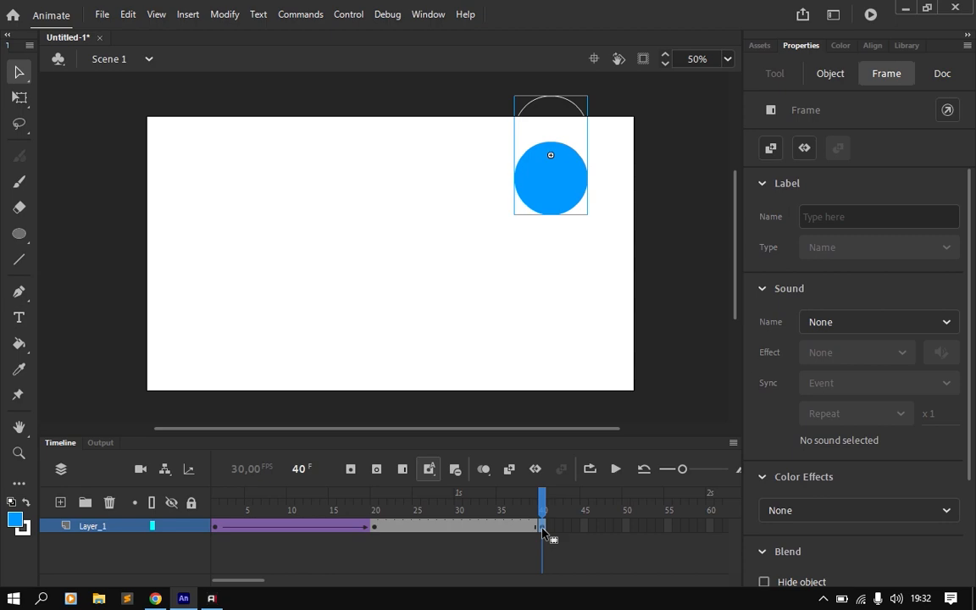
Step: Move the frame 40 keyframe back to frame 30 and create a classic tween between frames 20 and 30
drag(543, 532, 502, 531)
drag(502, 531, 457, 531)
click(418, 530)
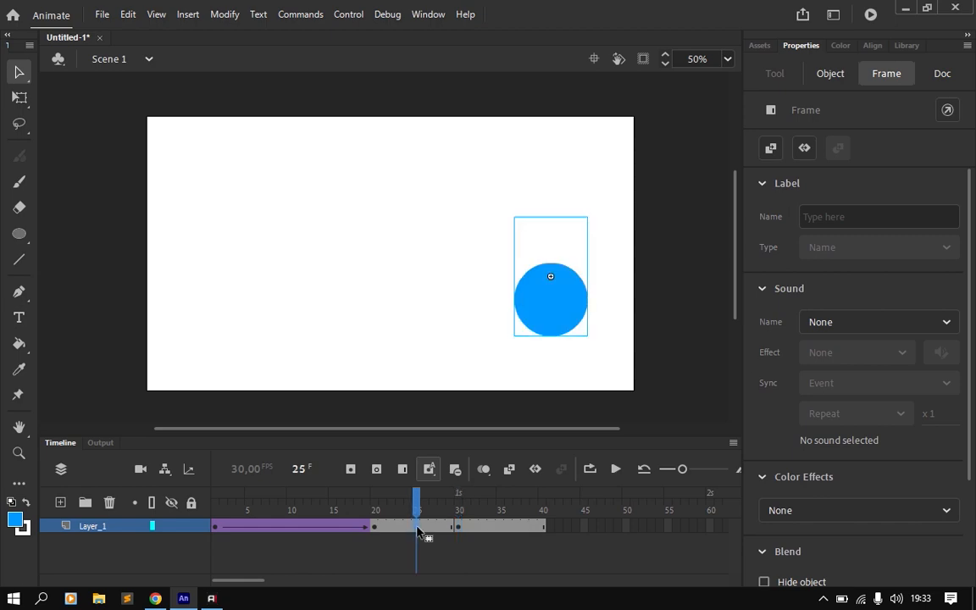
right_click(418, 531)
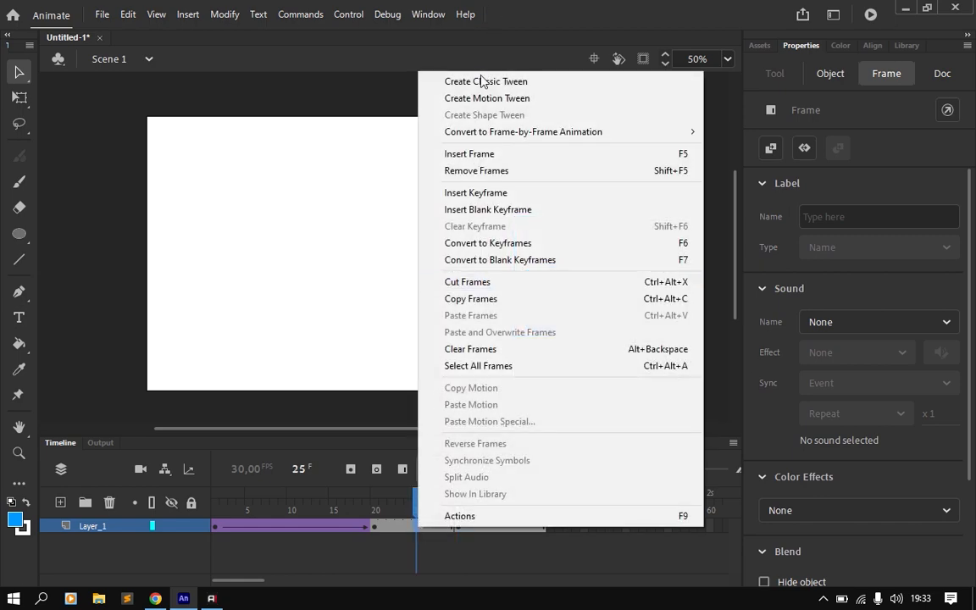
click(483, 81)
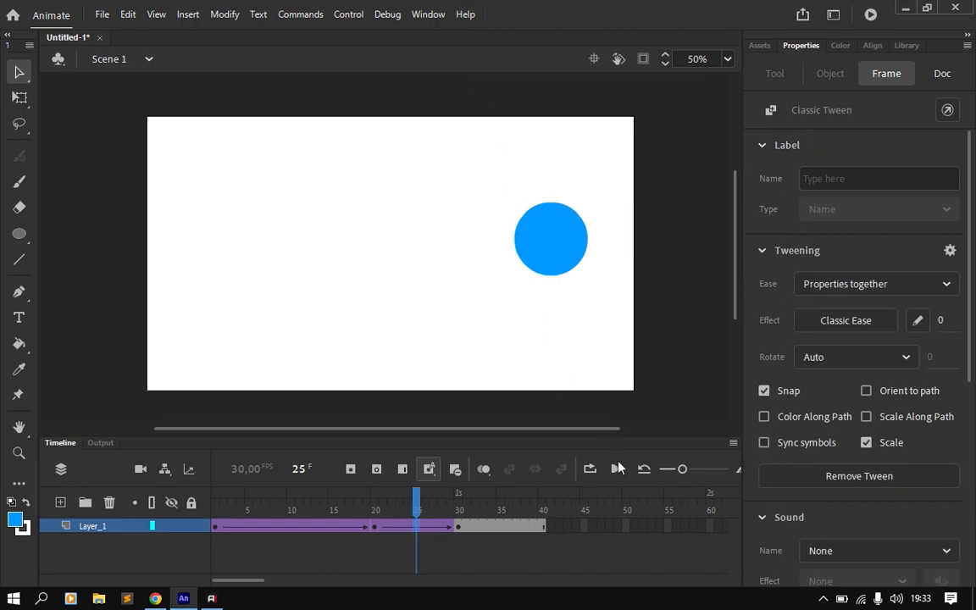
Step: Play the two-part animation on the timeline, test the movie in the SWF preview and close the preview
click(617, 469)
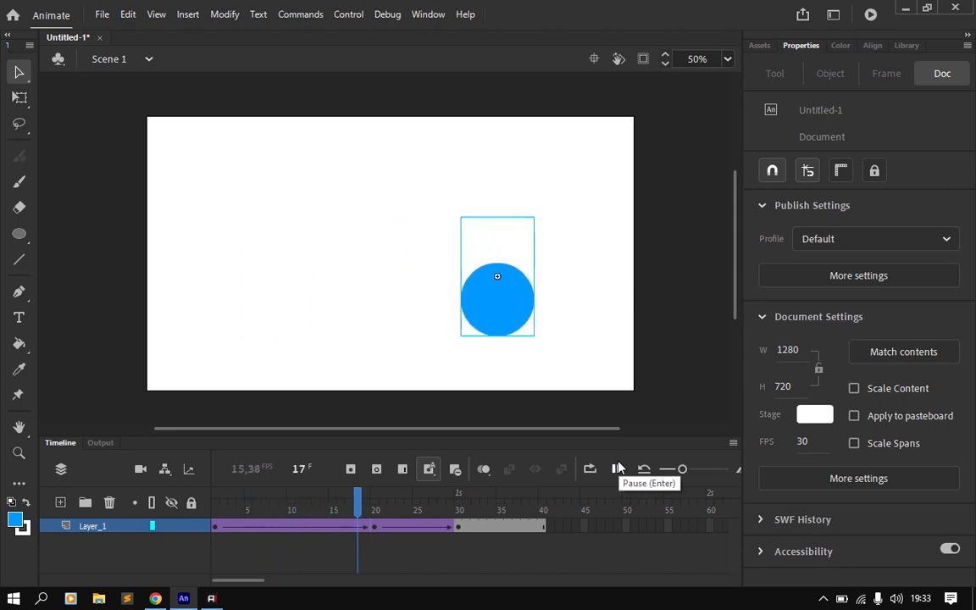
click(617, 469)
click(617, 469)
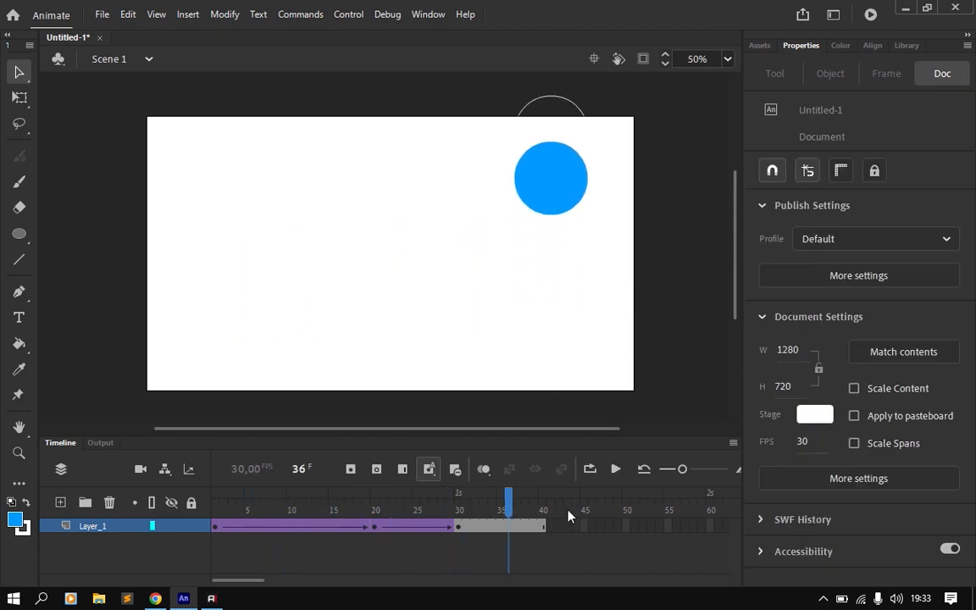
key(ctrl+Return)
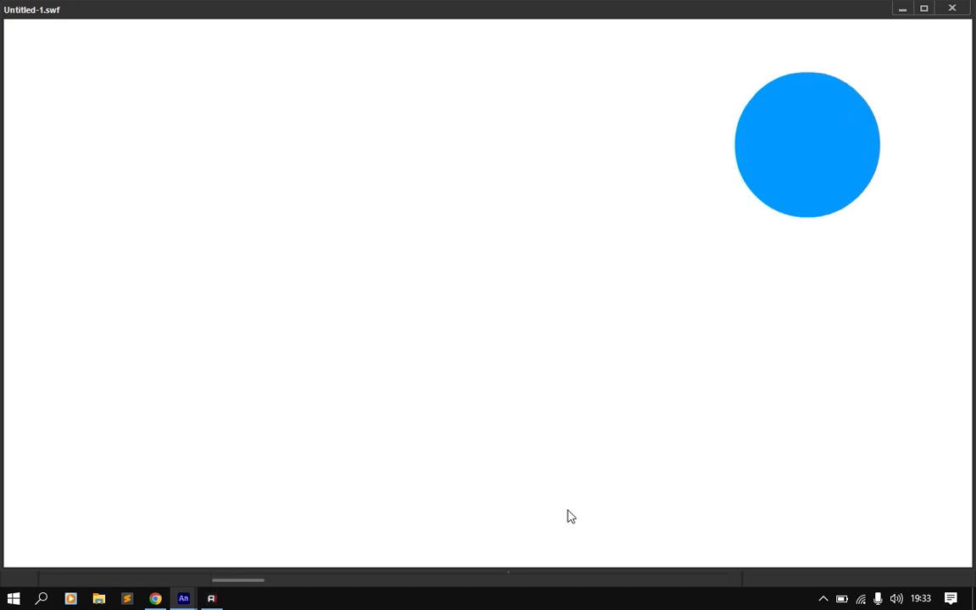
click(968, 12)
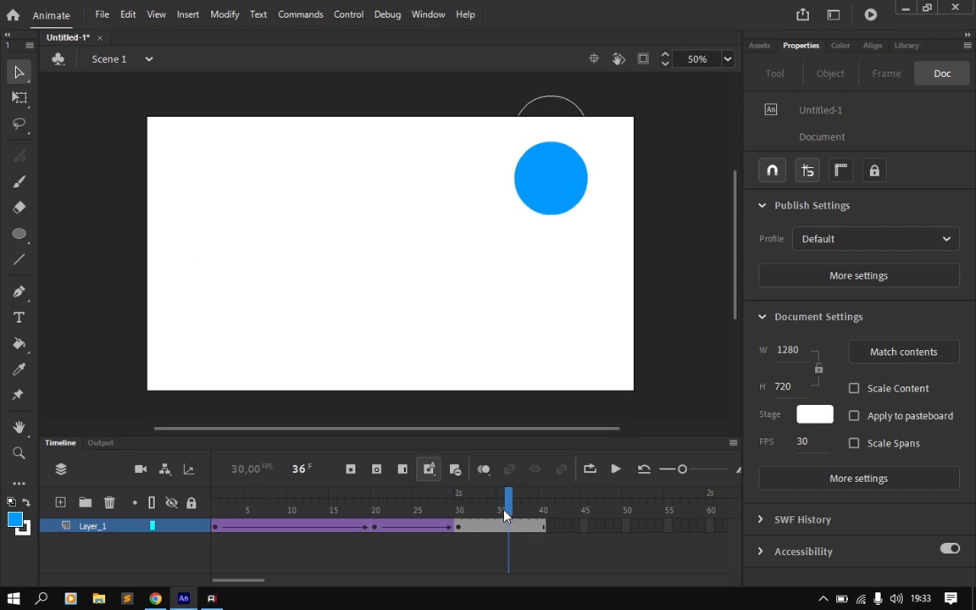
Step: Insert a keyframe at frame 45 and move the circle straight across to the stage's left side, at about X 166, Y 104
click(460, 519)
click(543, 519)
click(584, 526)
right_click(584, 526)
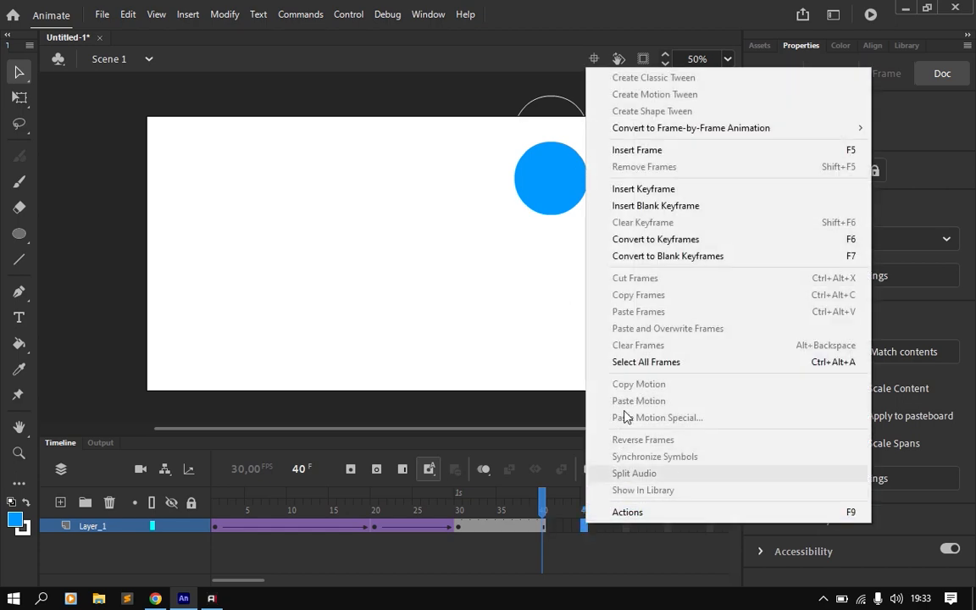
click(672, 189)
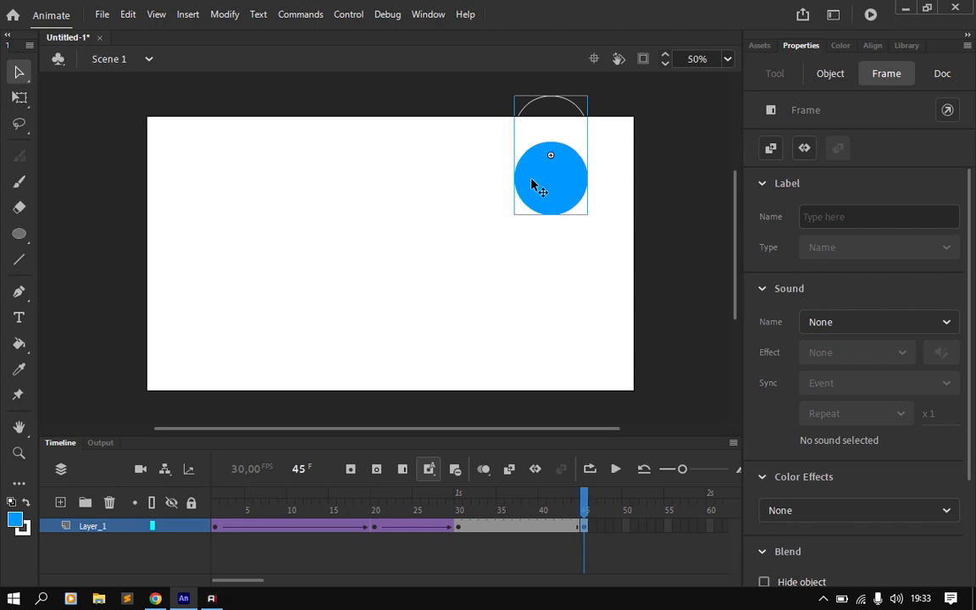
drag(534, 186, 209, 186)
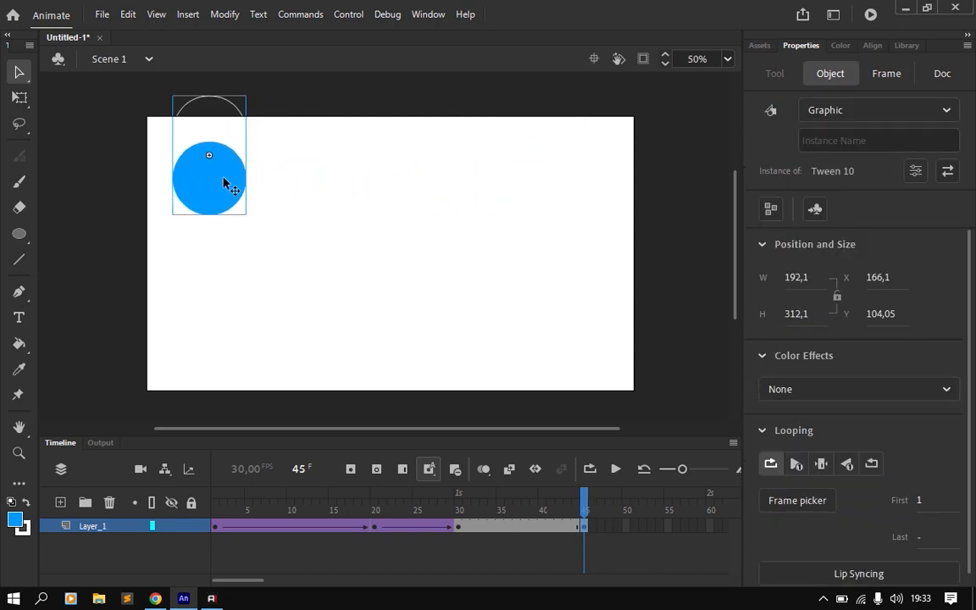
Step: Create a classic tween between frames 30 and 45, and play the animation from frame 1
click(517, 527)
right_click(517, 527)
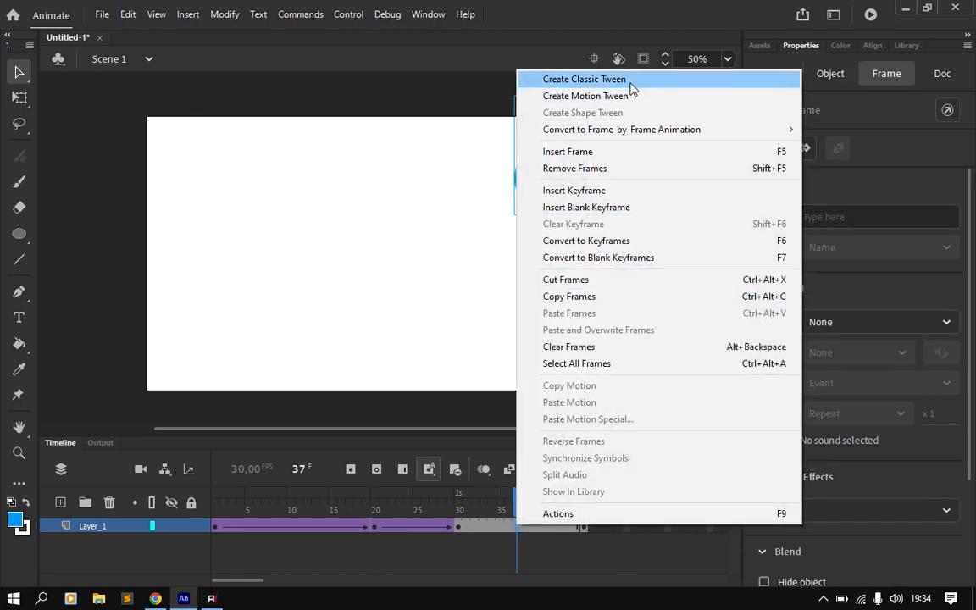
click(631, 85)
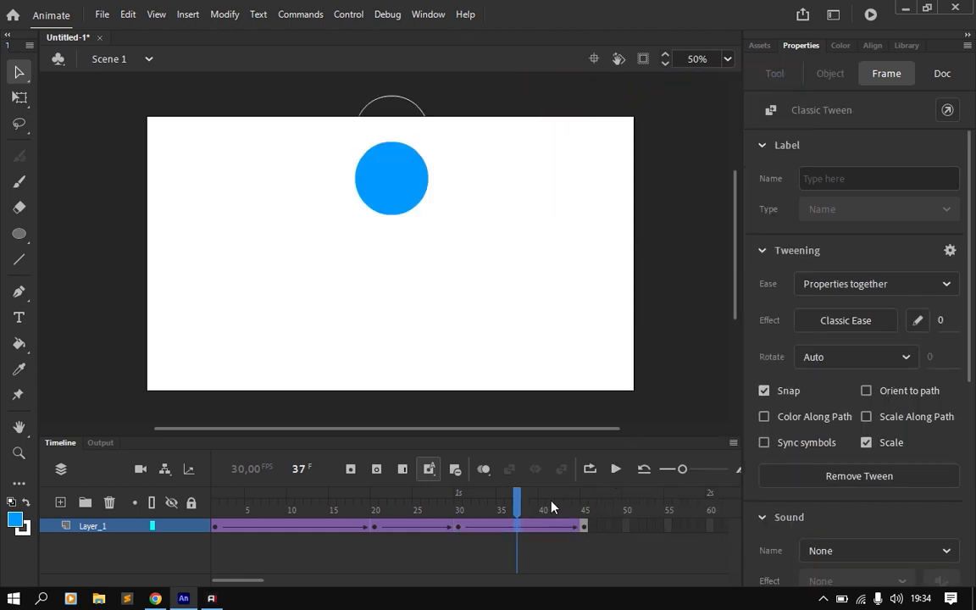
drag(458, 507, 307, 507)
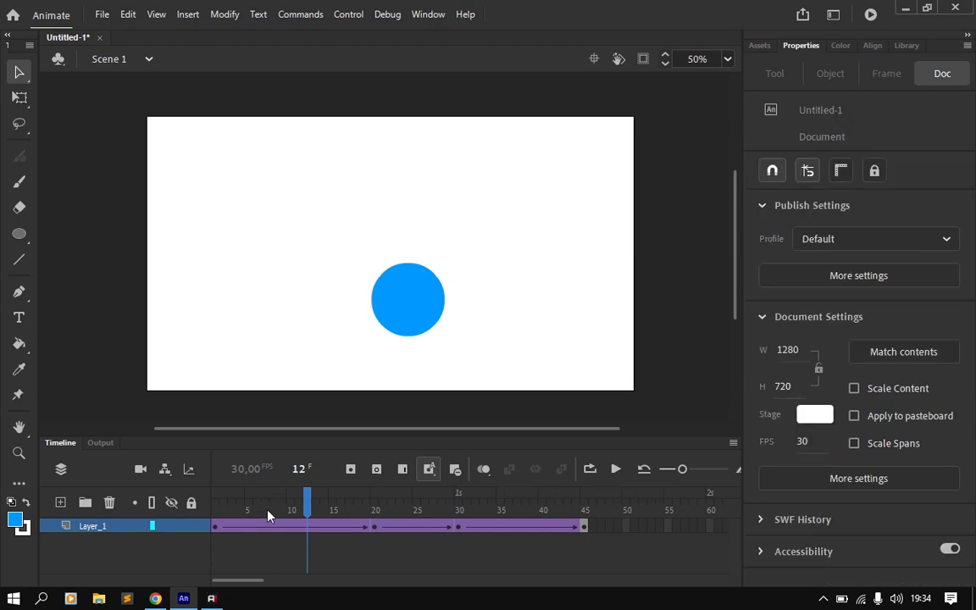
drag(302, 503, 215, 504)
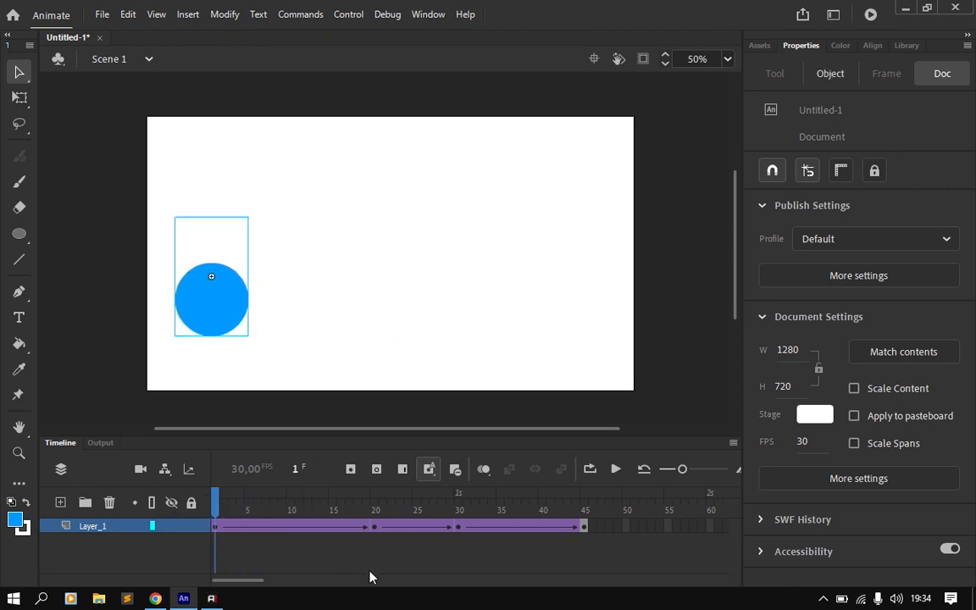
key(Return)
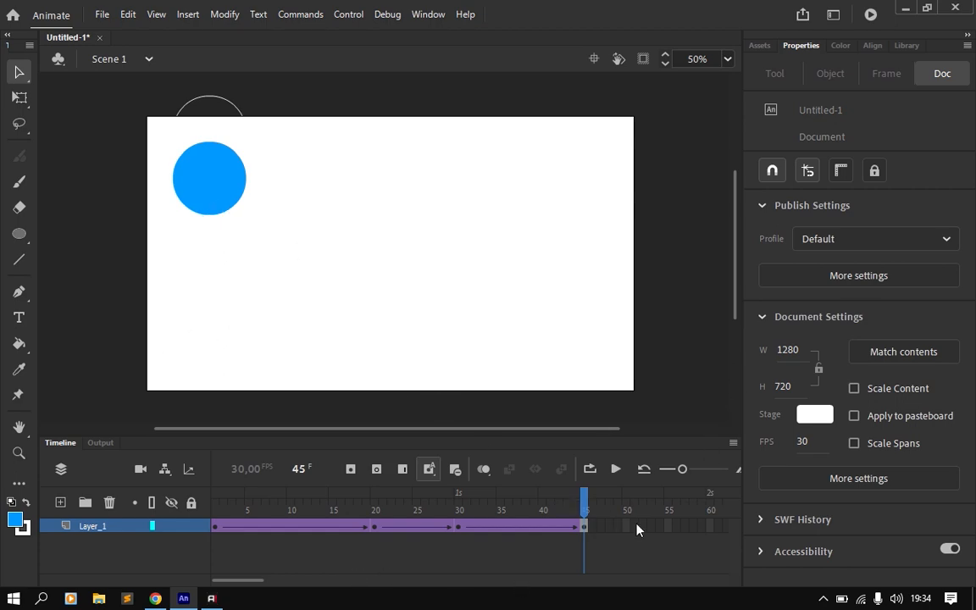
Step: Insert a keyframe at frame 60 and move the circle straight down to about X 166, Y 494
click(712, 526)
right_click(713, 526)
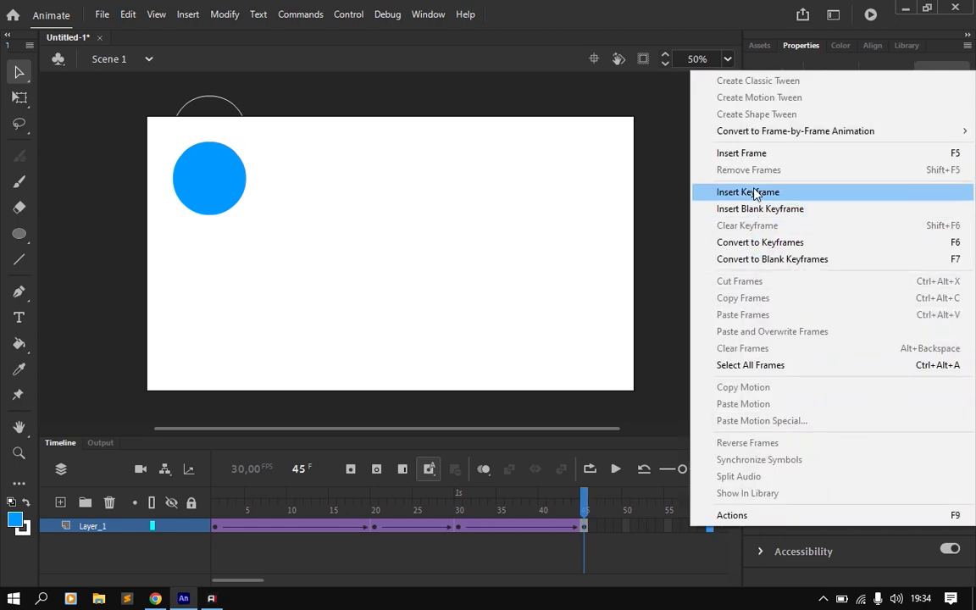
click(755, 192)
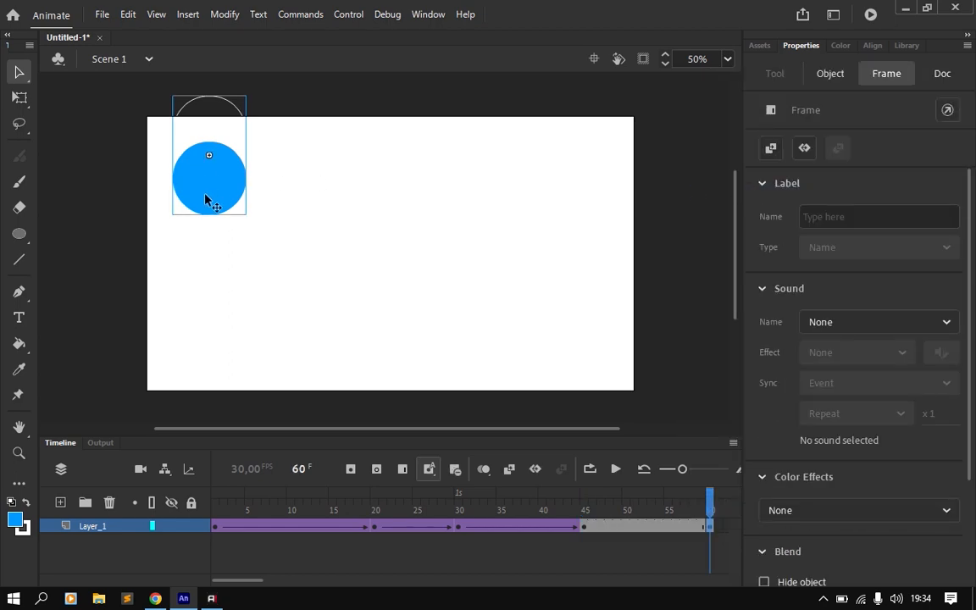
drag(206, 194, 201, 345)
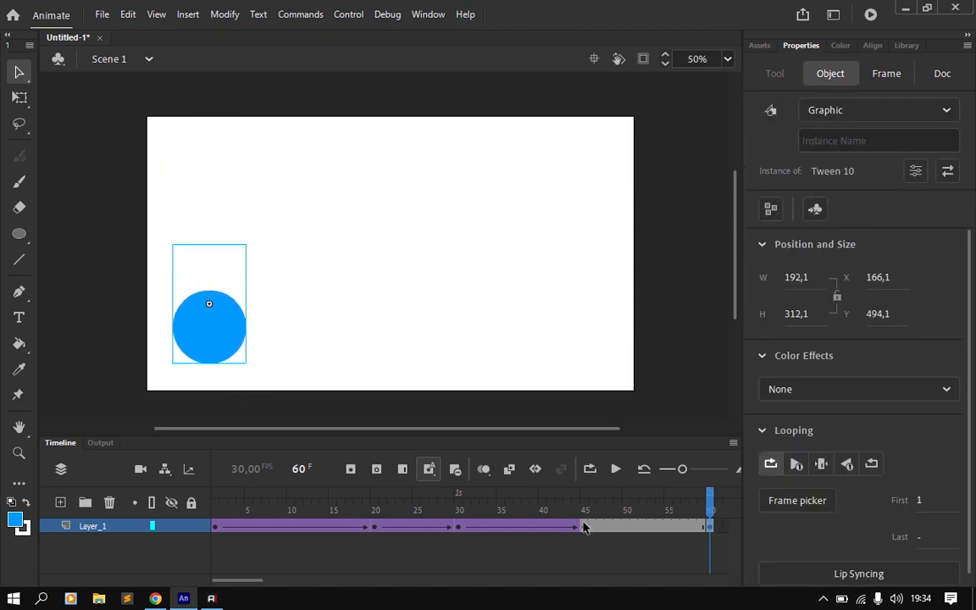
Step: Create a classic tween between frames 45 and 60 of Layer_1
click(648, 530)
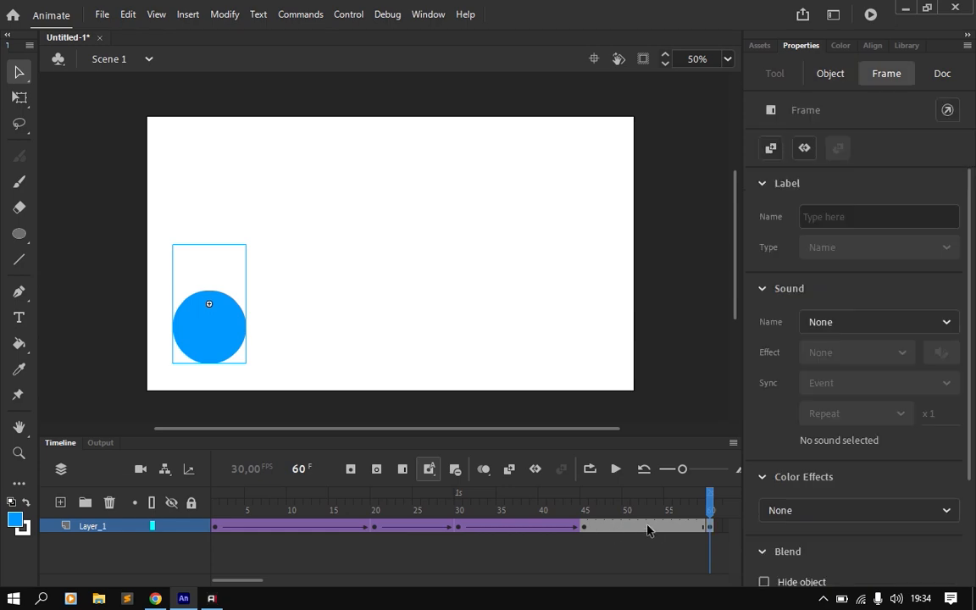
click(644, 530)
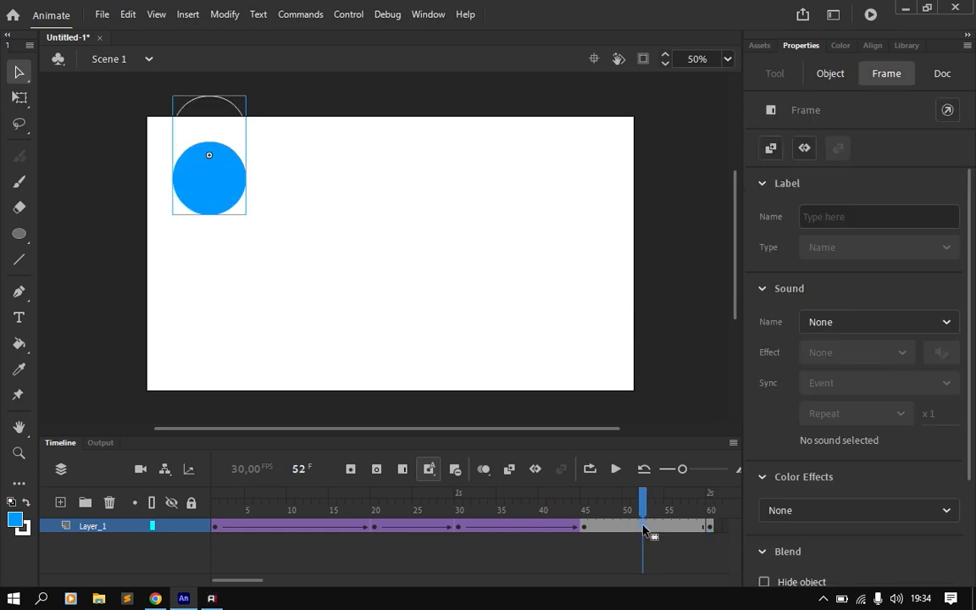
right_click(644, 530)
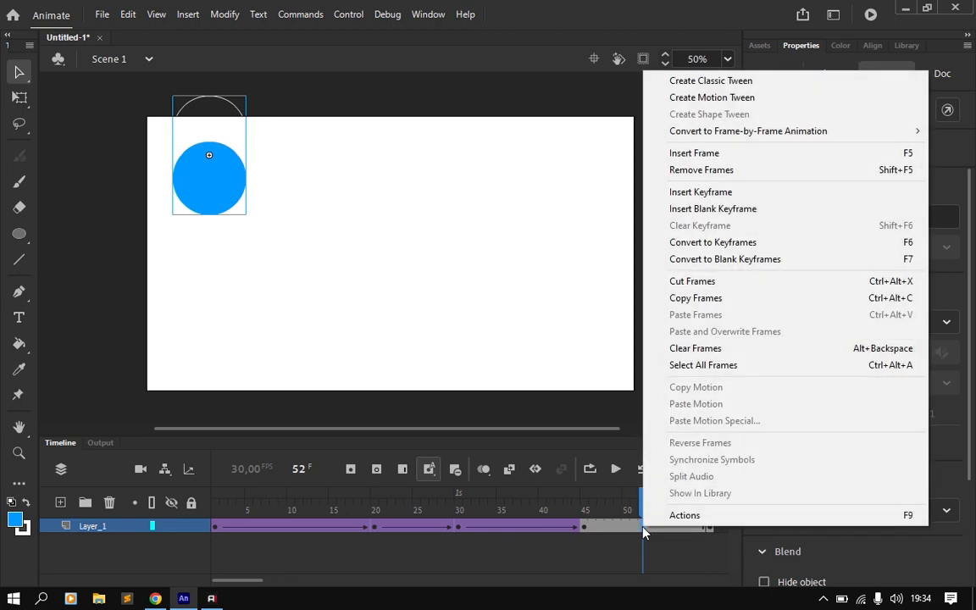
click(697, 81)
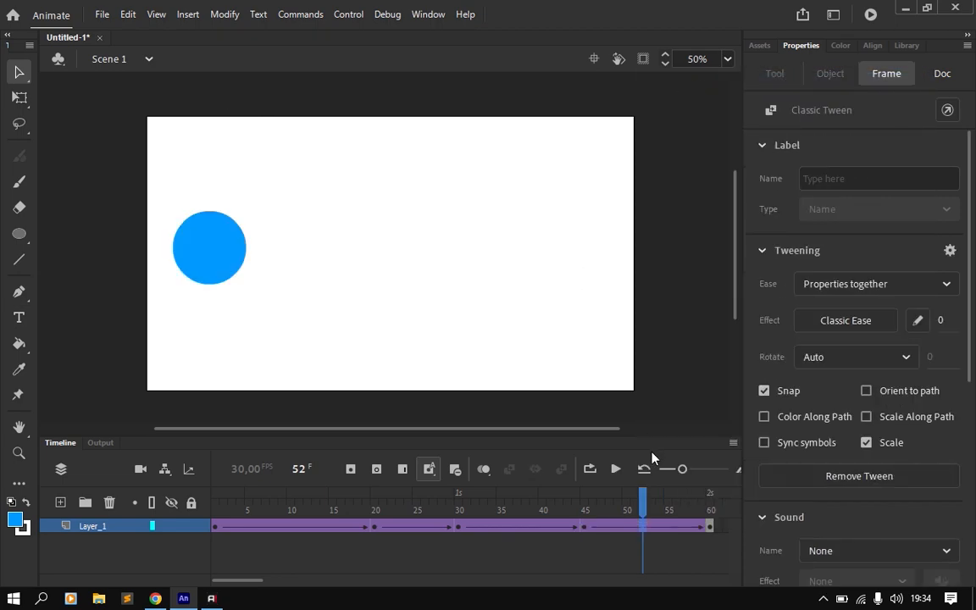
Step: Play the full 60-frame animation, test the movie in the SWF preview and close the preview
key(Return)
key(Return)
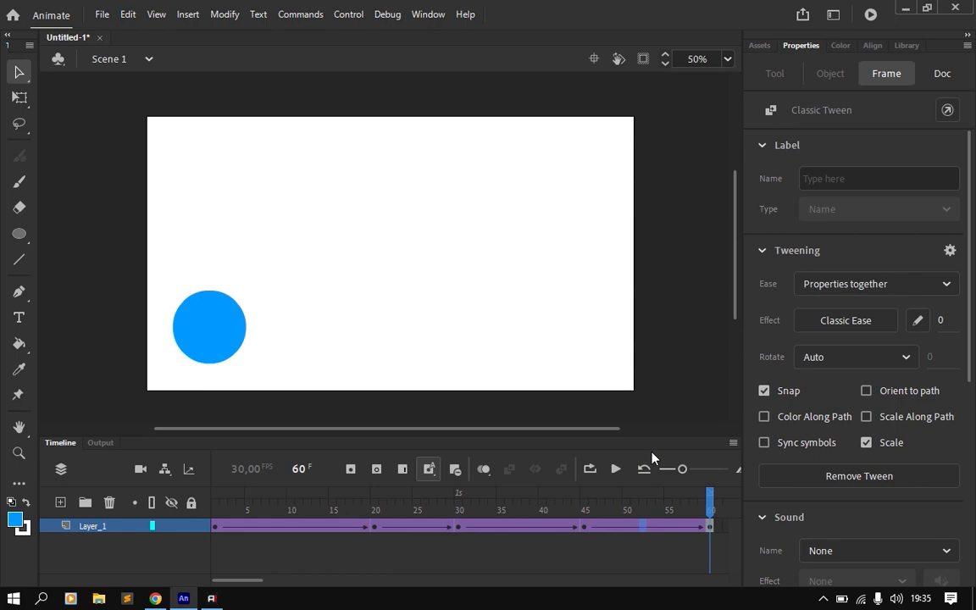
key(ctrl+Return)
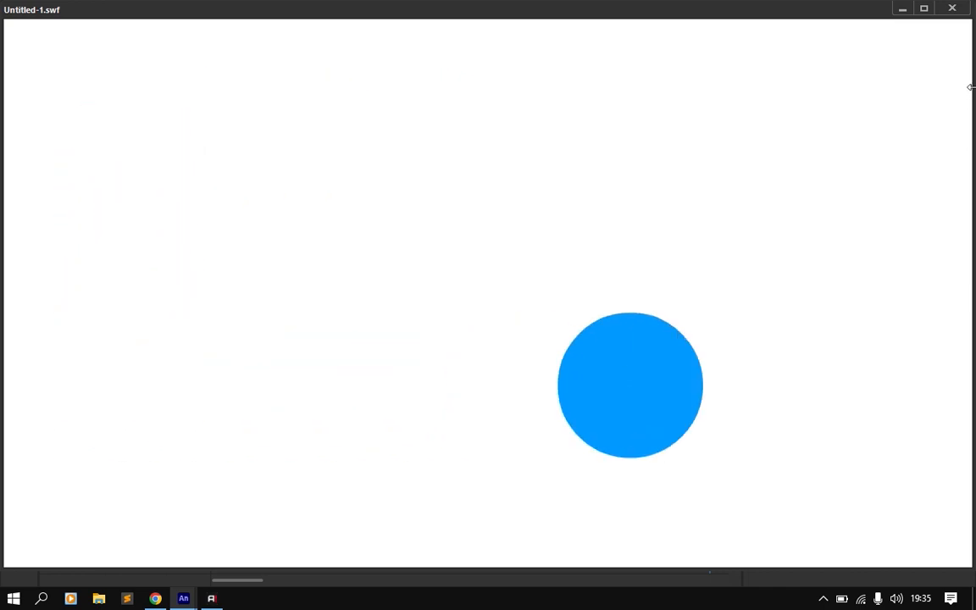
click(953, 9)
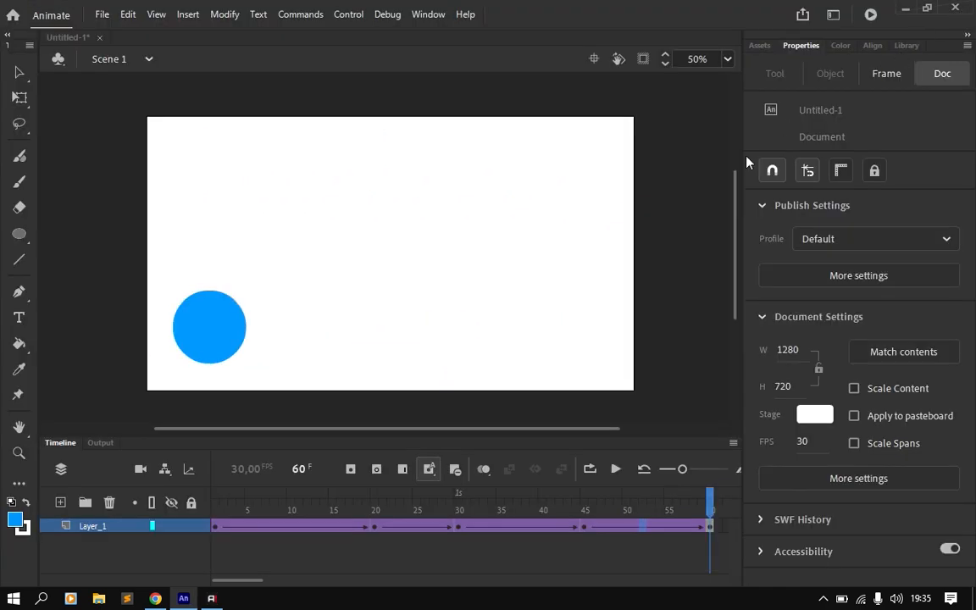